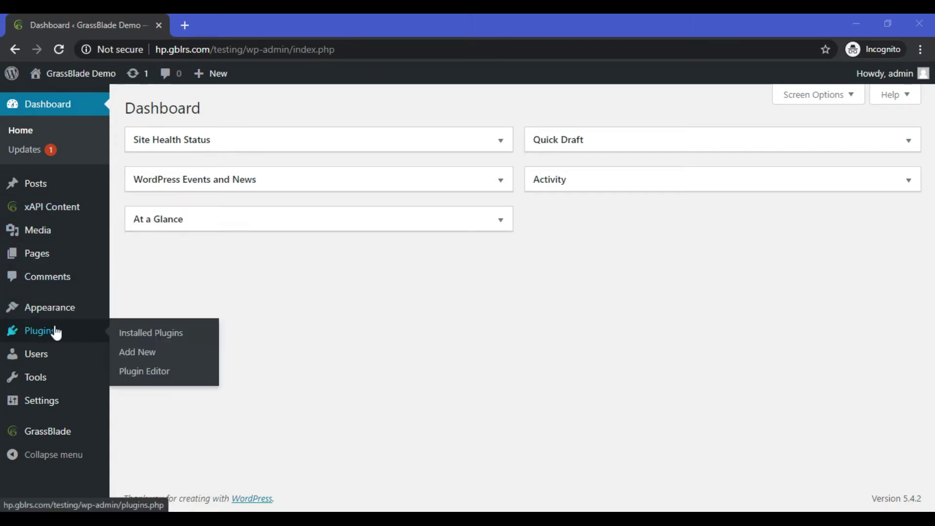
Confirm the four plugins are active under Installed Plugins, then return to the dashboard.
left_click(71, 340)
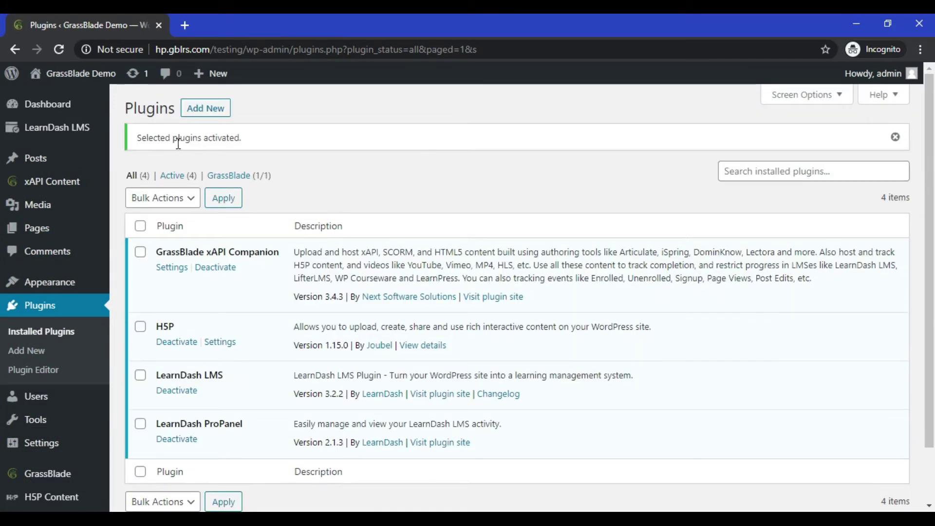
left_click(896, 138)
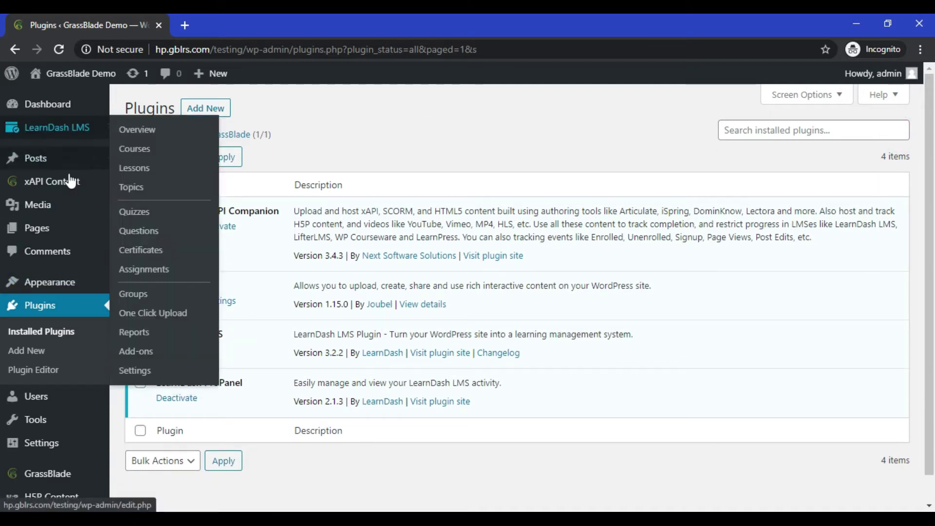
mouse_move(52, 181)
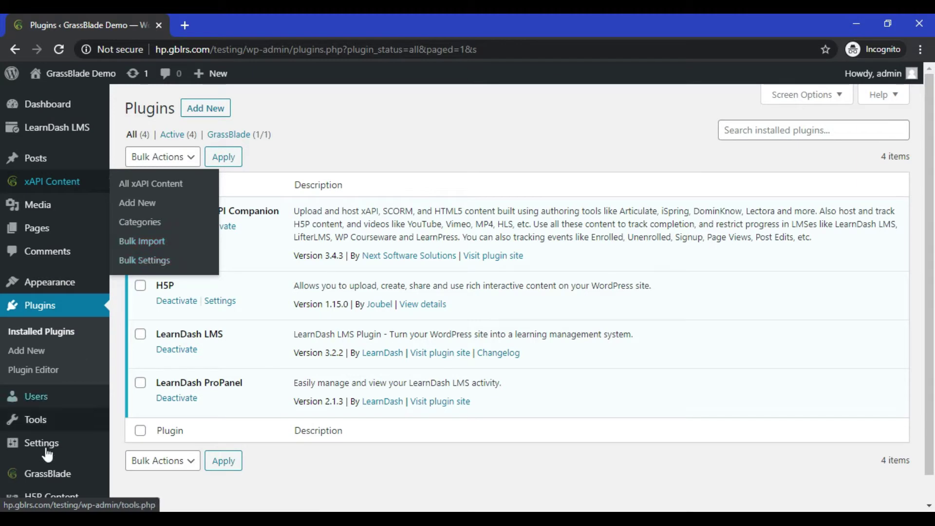
scroll(43, 457, "down", 1)
mouse_move(51, 468)
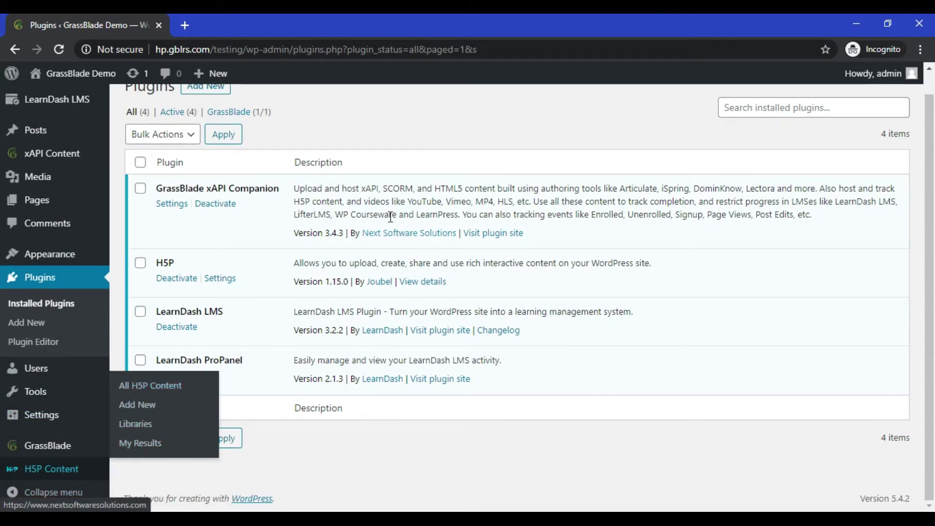
scroll(397, 195, "up", 1)
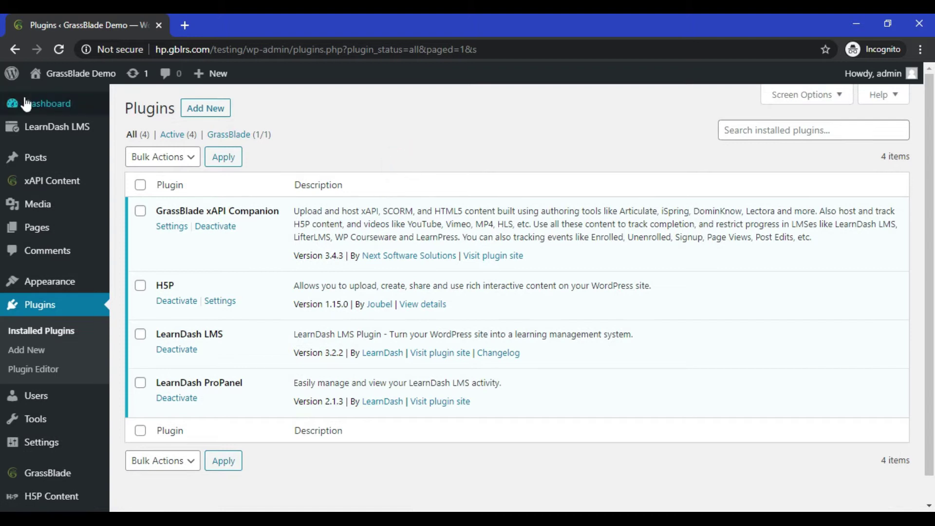
left_click(48, 103)
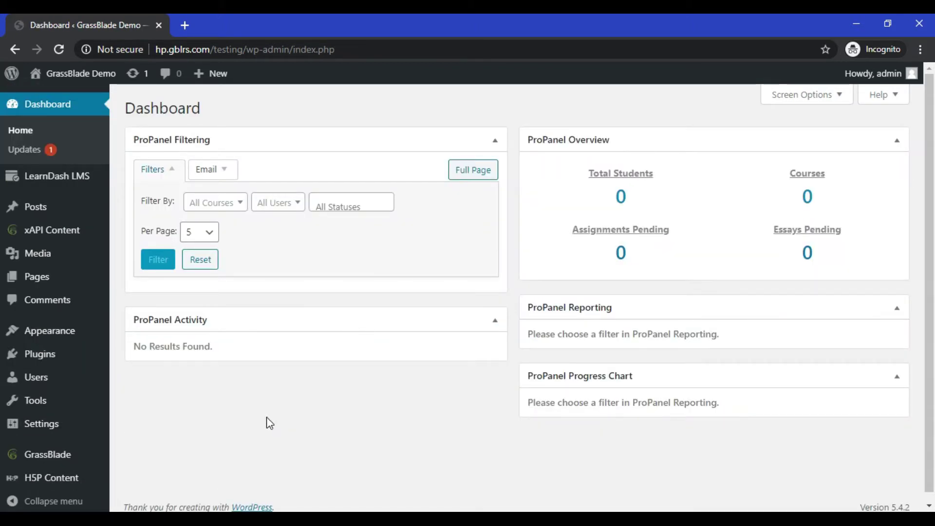
Start a new H5P content item from All H5P Content and focus the content type search.
mouse_move(52, 496)
left_click(143, 395)
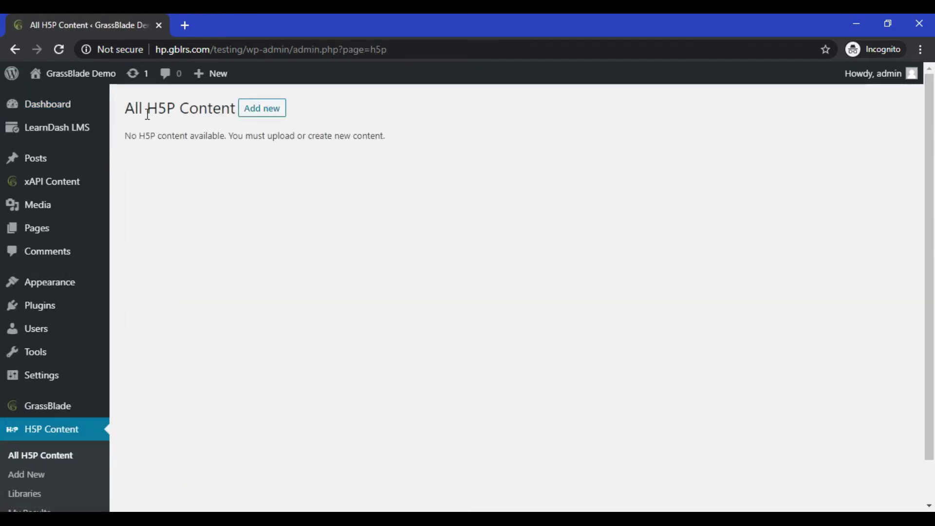
left_click(261, 109)
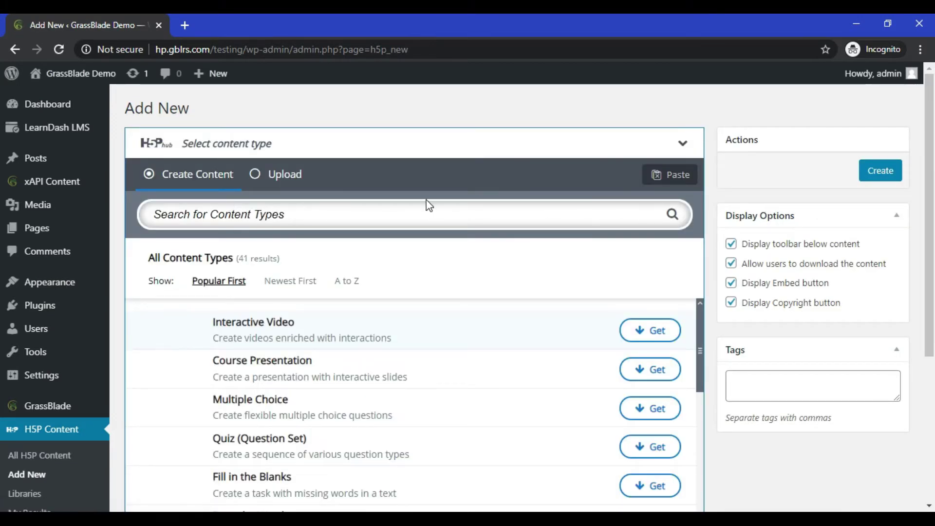
scroll(416, 192, "down", 3)
scroll(416, 193, "up", 3)
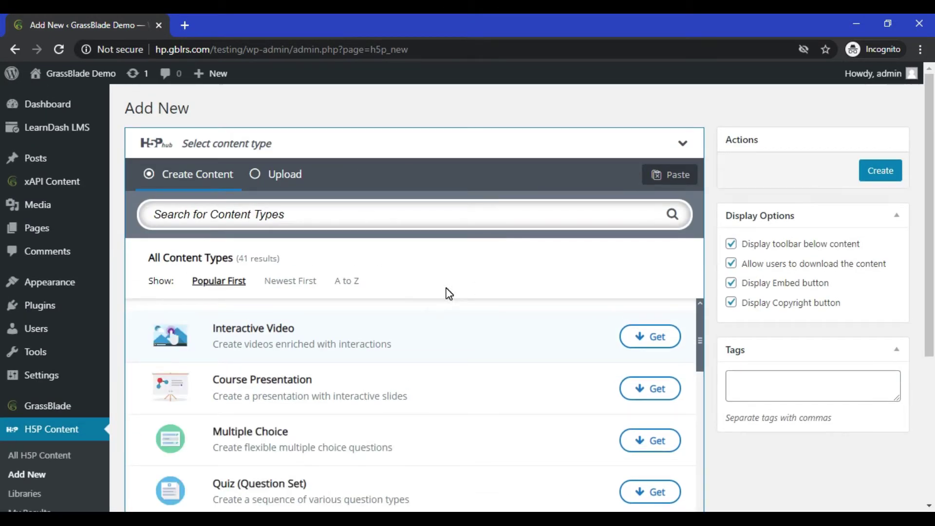
scroll(431, 366, "down", 3)
scroll(423, 373, "down", 3)
scroll(256, 438, "down", 3)
scroll(259, 435, "down", 3)
scroll(263, 432, "down", 3)
scroll(264, 433, "down", 3)
scroll(267, 424, "up", 3)
scroll(271, 394, "up", 5)
scroll(276, 359, "up", 5)
scroll(276, 360, "up", 4)
scroll(340, 153, "down", 2)
scroll(423, 176, "up", 2)
left_click(375, 213)
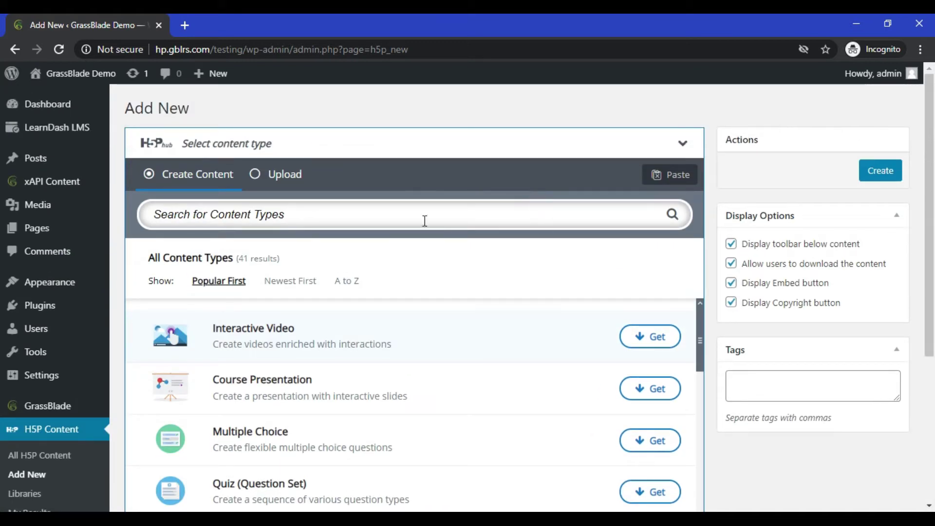
Upload interactive-video-2-618.h5p and create it as new Interactive Video H5P content.
left_click(281, 176)
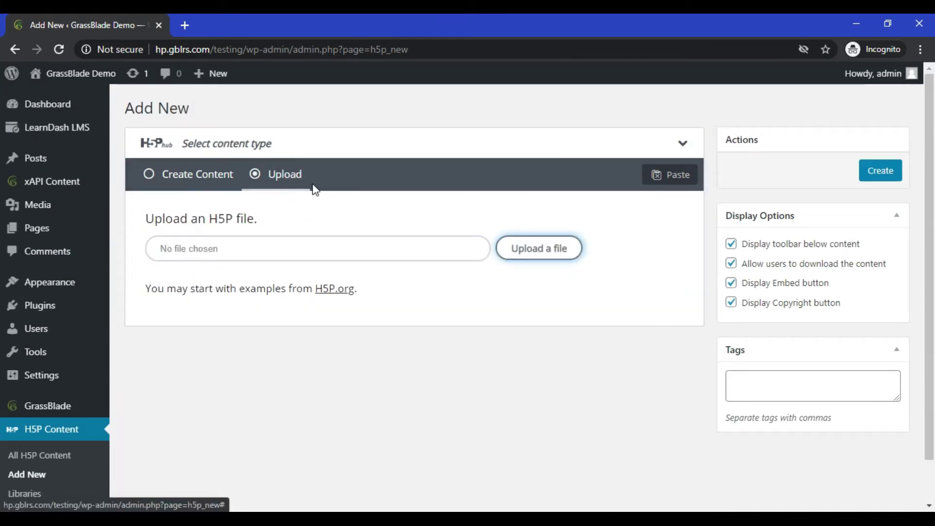
left_click(241, 249)
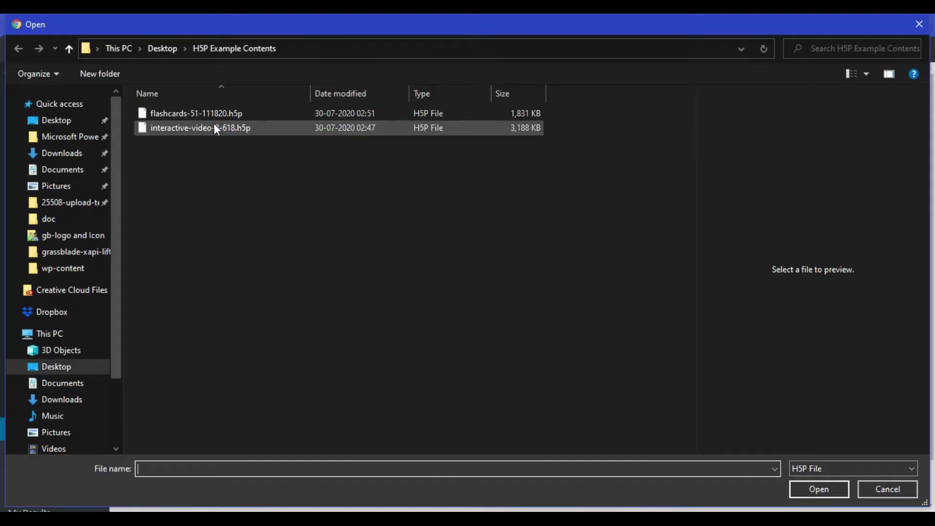
left_click(213, 127)
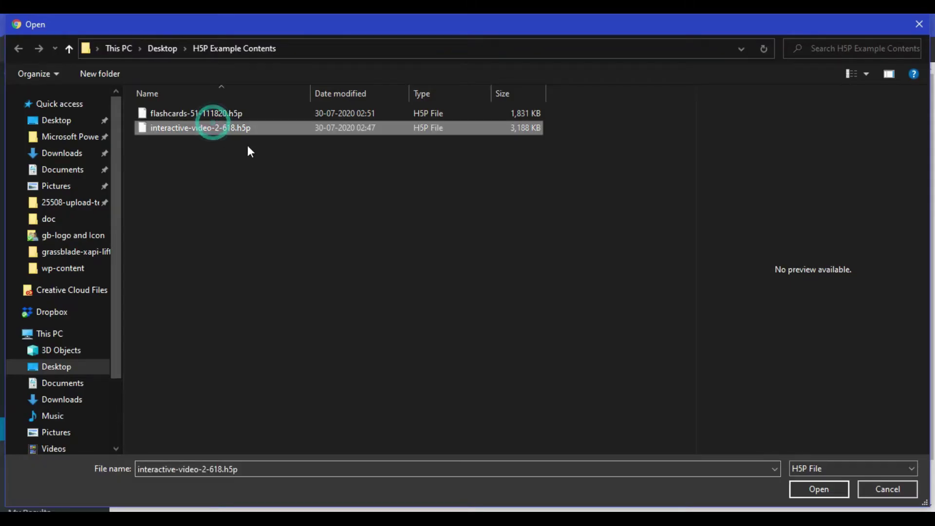
left_click(817, 489)
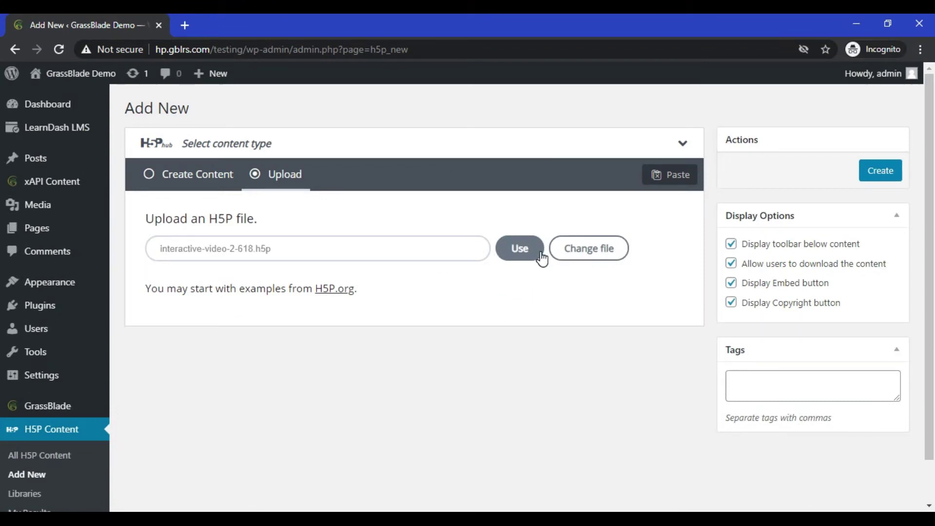
left_click(519, 249)
scroll(371, 336, "down", 5)
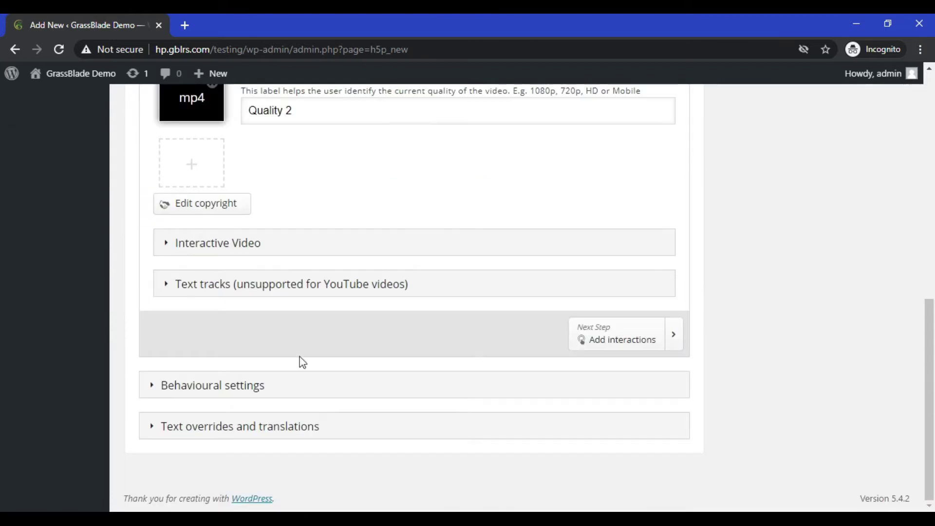
scroll(432, 347, "up", 10)
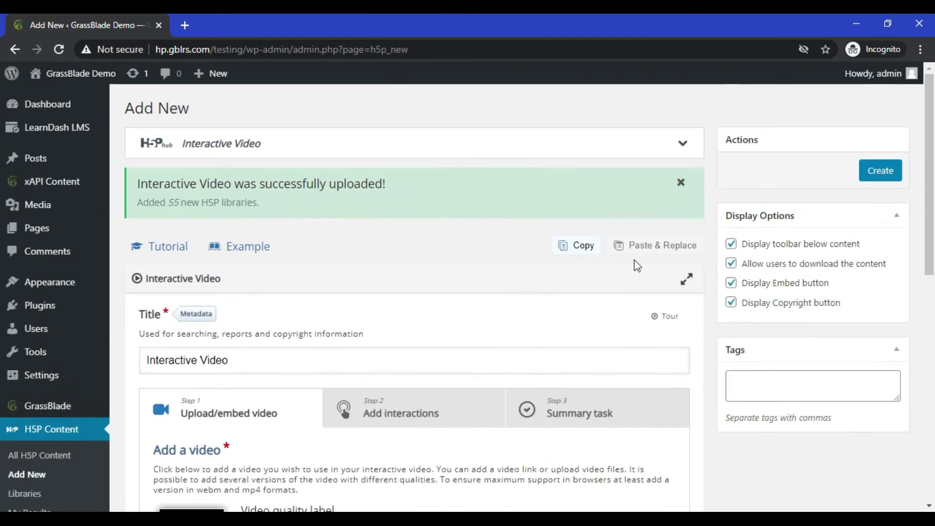
left_click(880, 170)
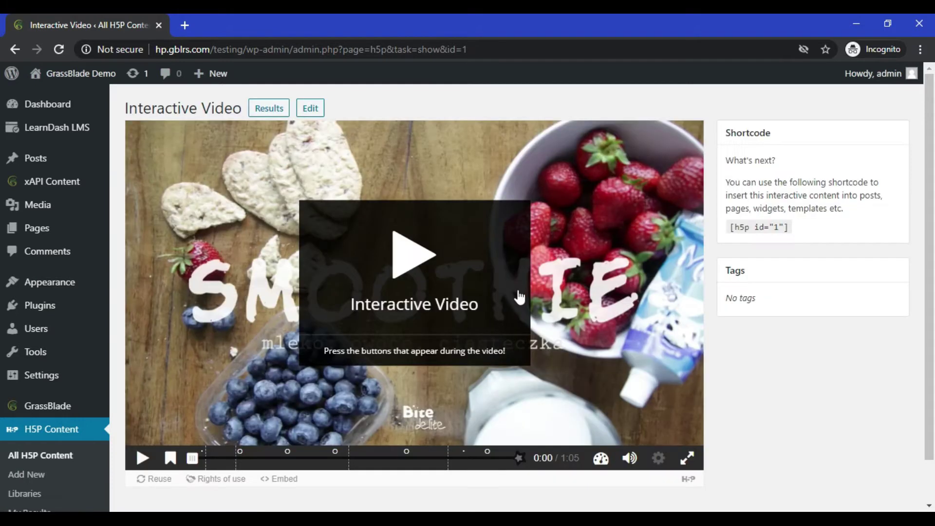
scroll(515, 298, "down", 2)
scroll(515, 298, "up", 2)
scroll(292, 248, "down", 2)
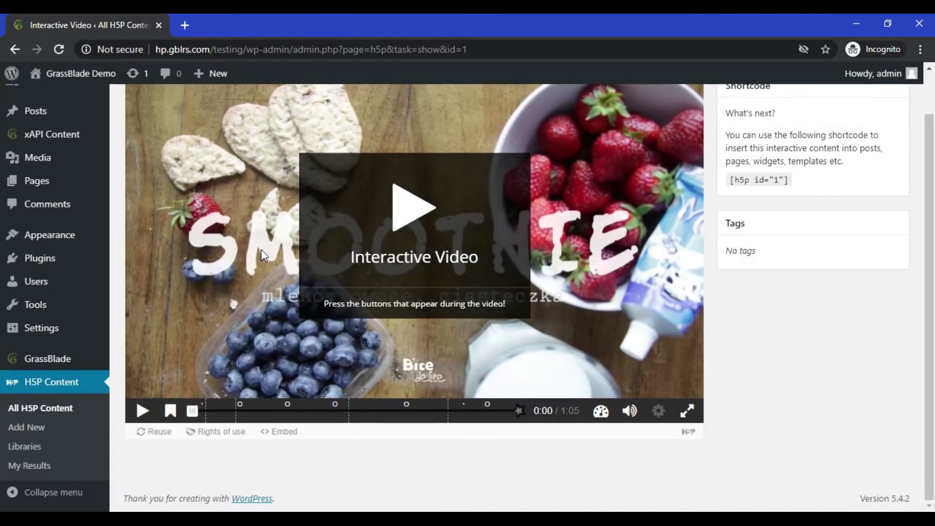
Upload flashcards-51-111820.h5p as new Flashcards content, then go back to the dashboard.
left_click(26, 427)
left_click(255, 174)
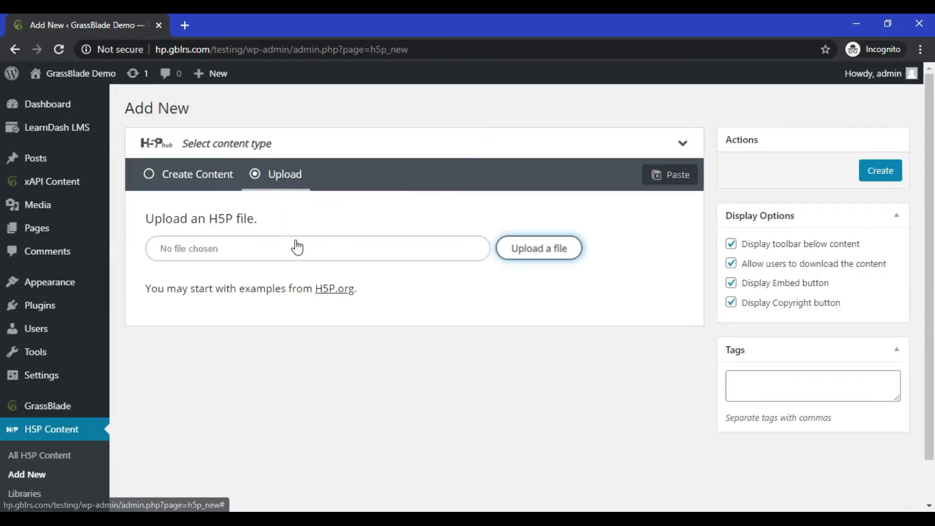
left_click(267, 248)
left_click(190, 113)
left_click(817, 489)
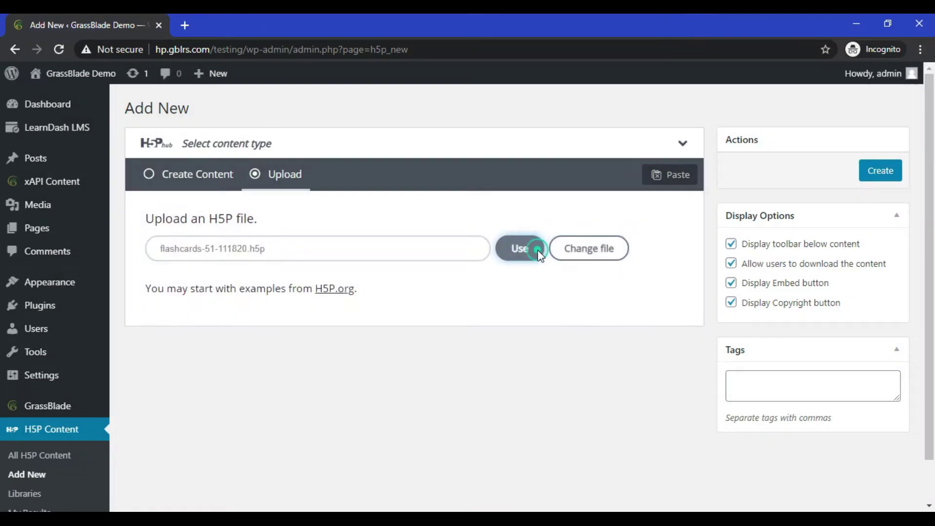
left_click(521, 348)
left_click(880, 170)
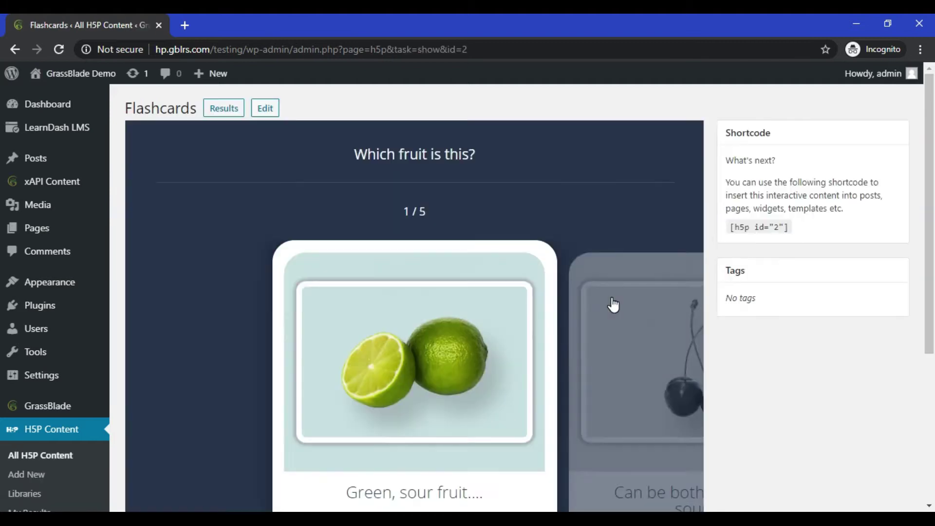
scroll(422, 347, "down", 3)
scroll(542, 293, "up", 3)
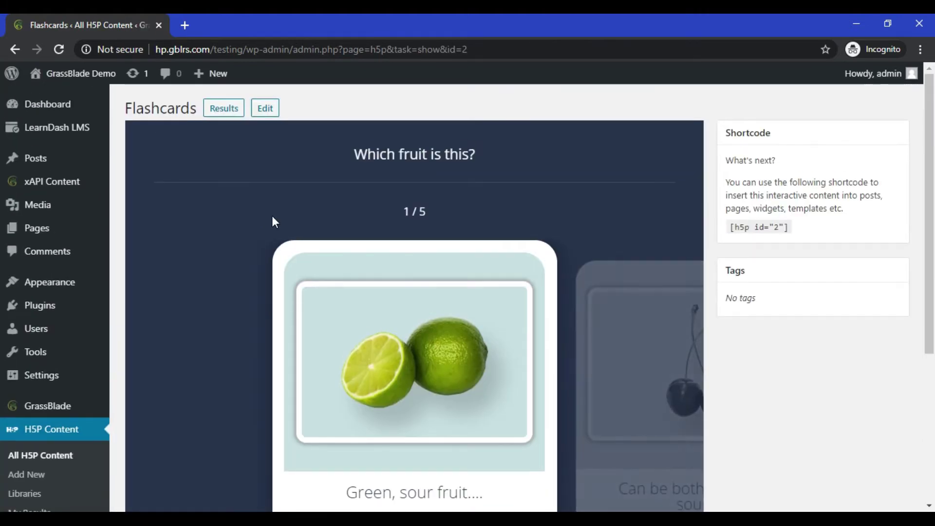
left_click(47, 103)
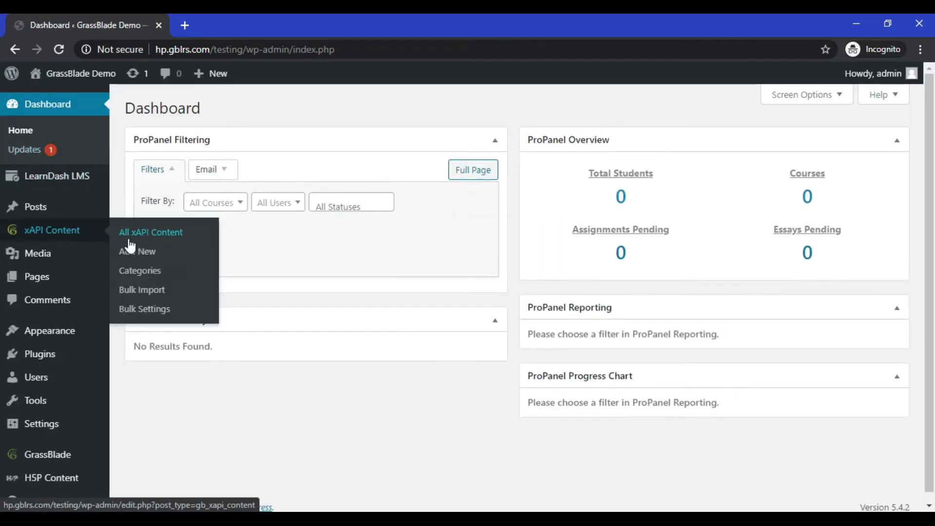
Create a new xAPI Content item, dismiss the welcome tour, and begin its title.
left_click(156, 235)
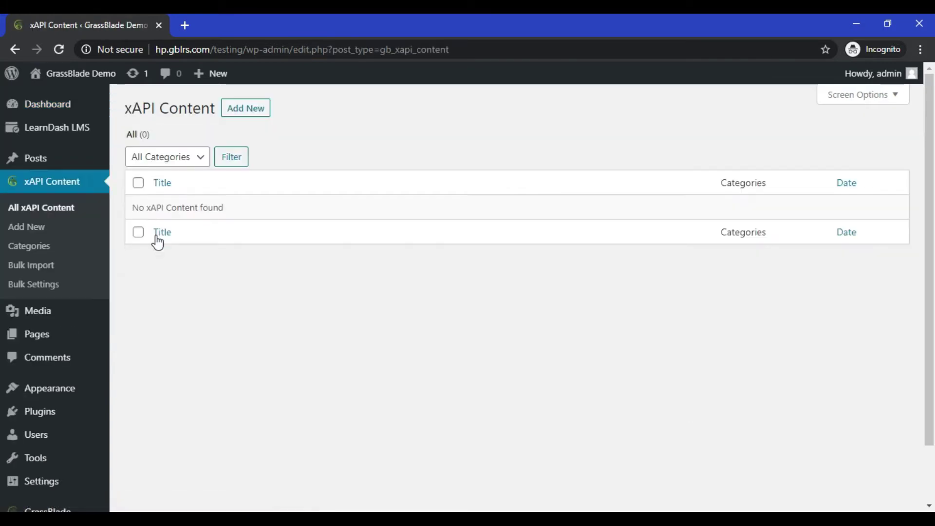
left_click(236, 111)
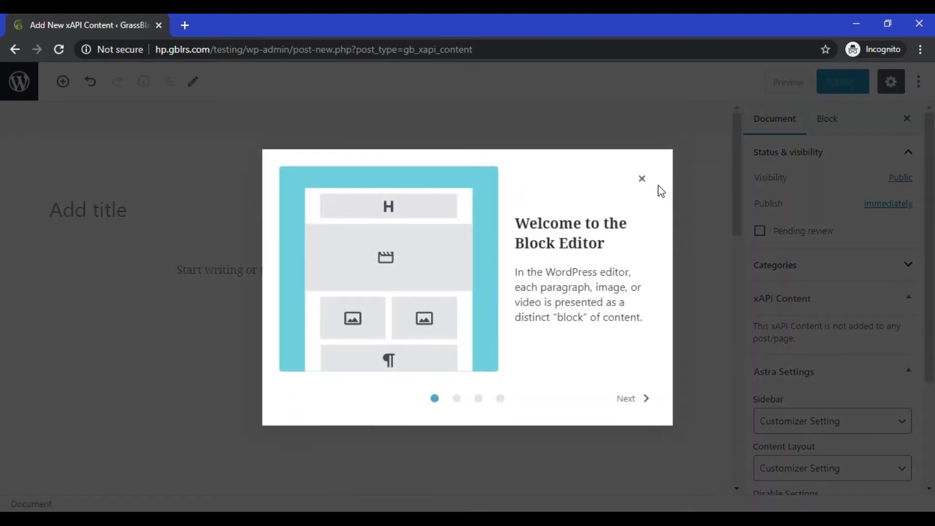
left_click(641, 178)
left_click(197, 203)
type("Inter")
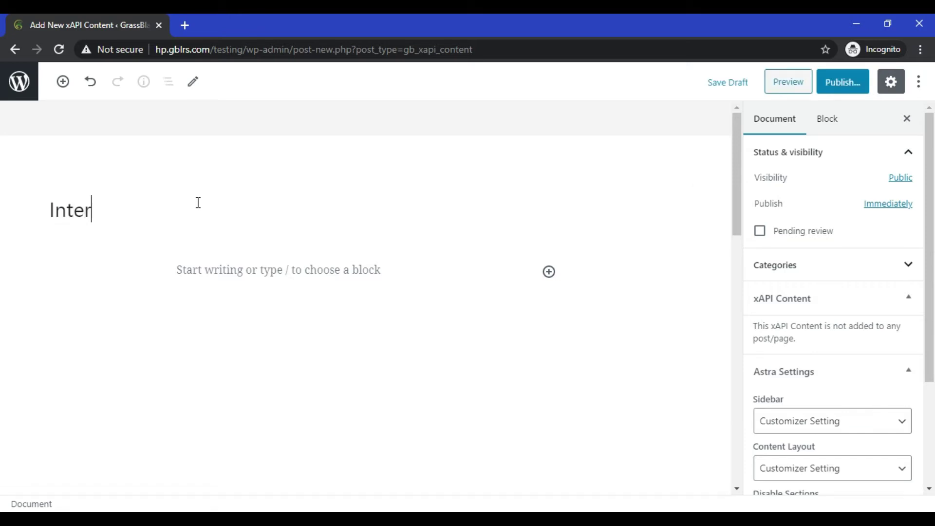
type("active Video - H5P")
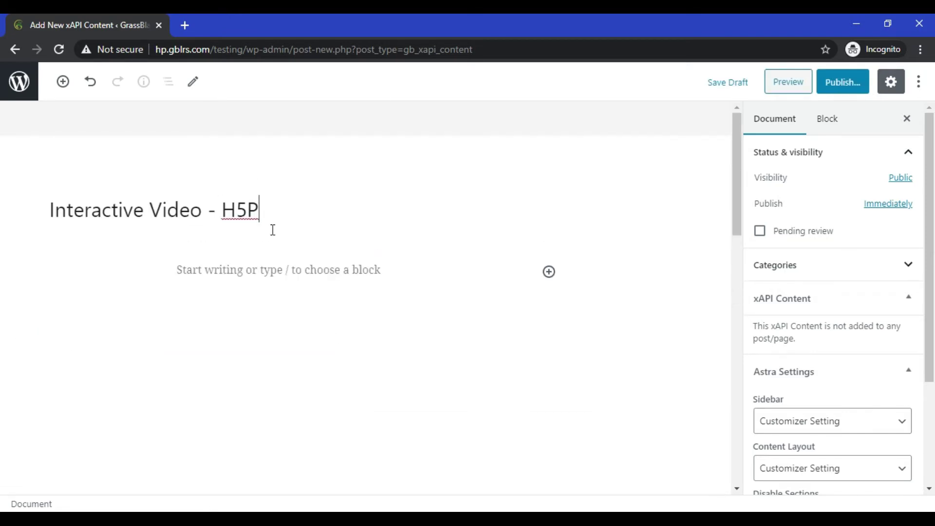
scroll(272, 230, "down", 5)
scroll(278, 248, "down", 3)
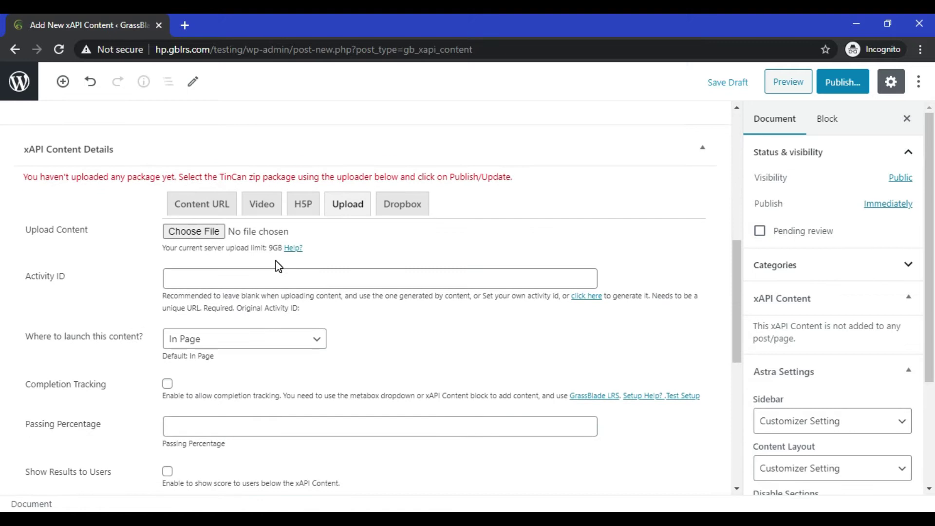
left_click(303, 204)
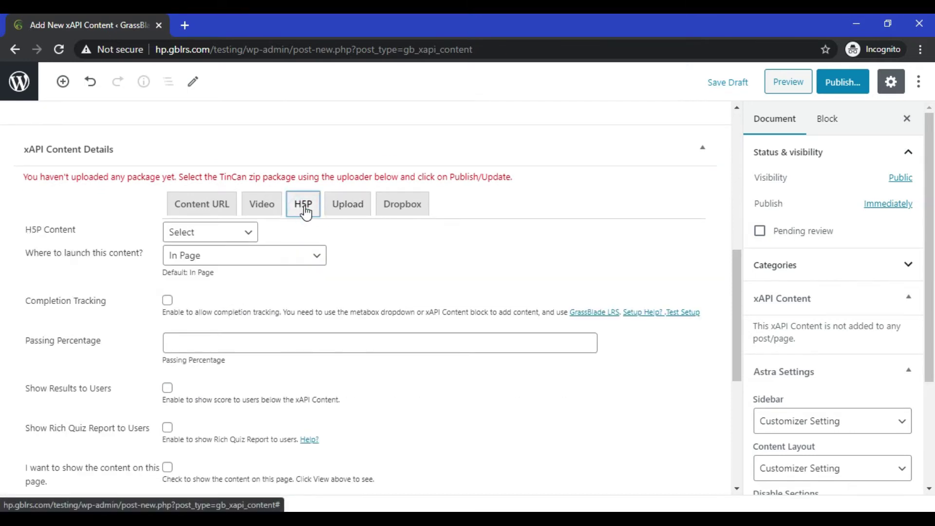
left_click(209, 232)
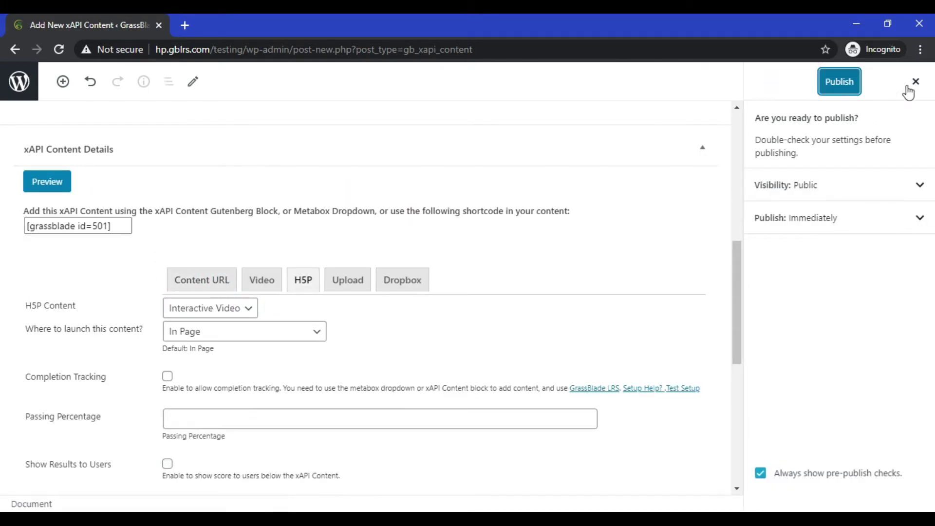
left_click(908, 83)
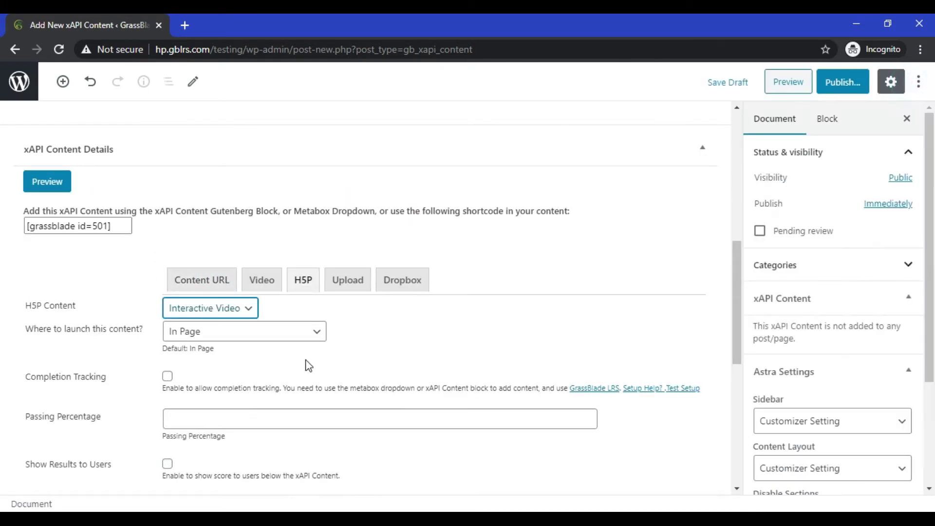
scroll(379, 327, "down", 2)
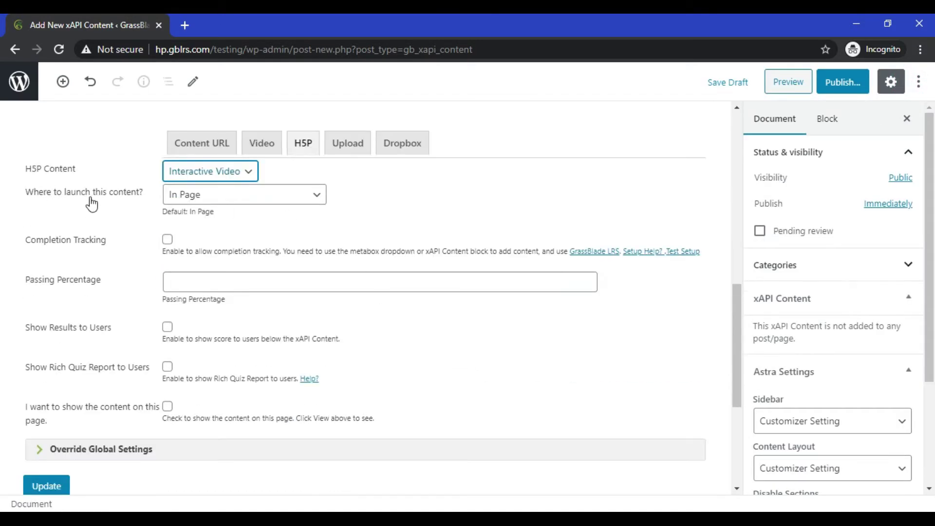
left_click(227, 194)
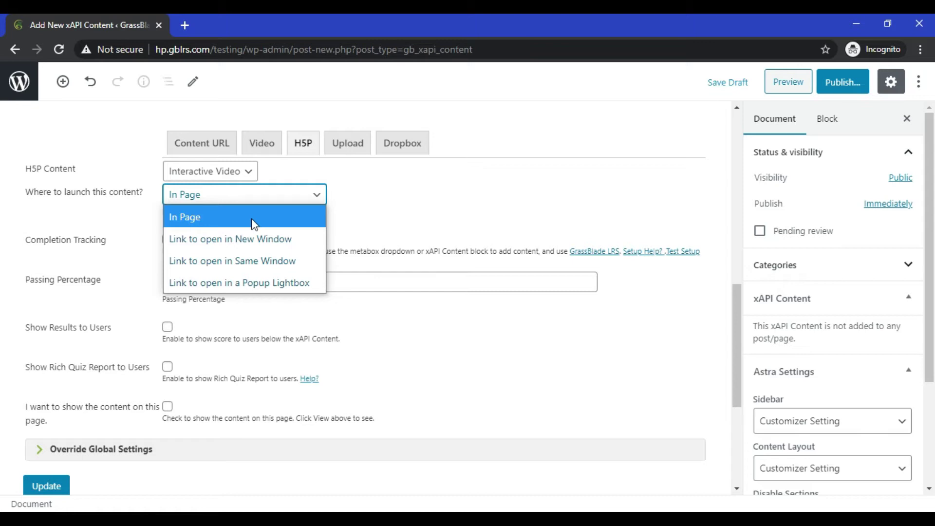
left_click(228, 217)
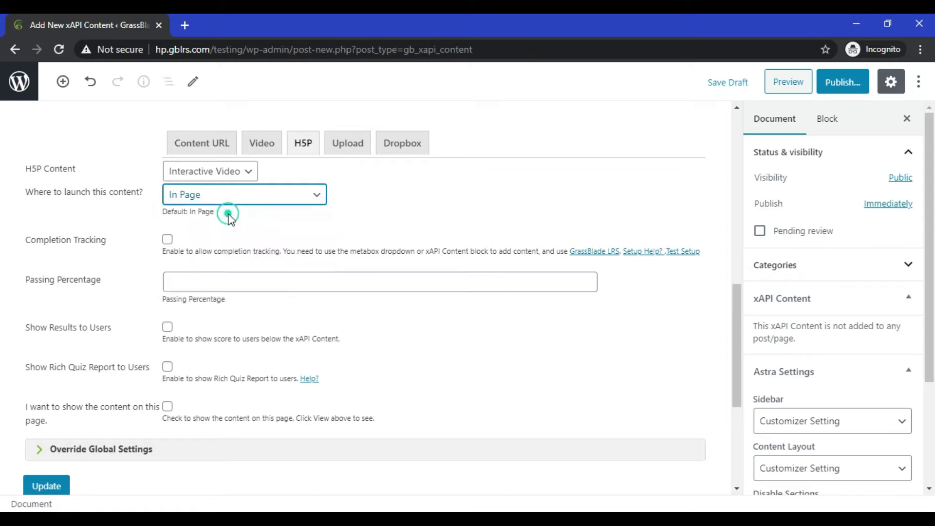
scroll(204, 234, "down", 3)
scroll(203, 240, "up", 3)
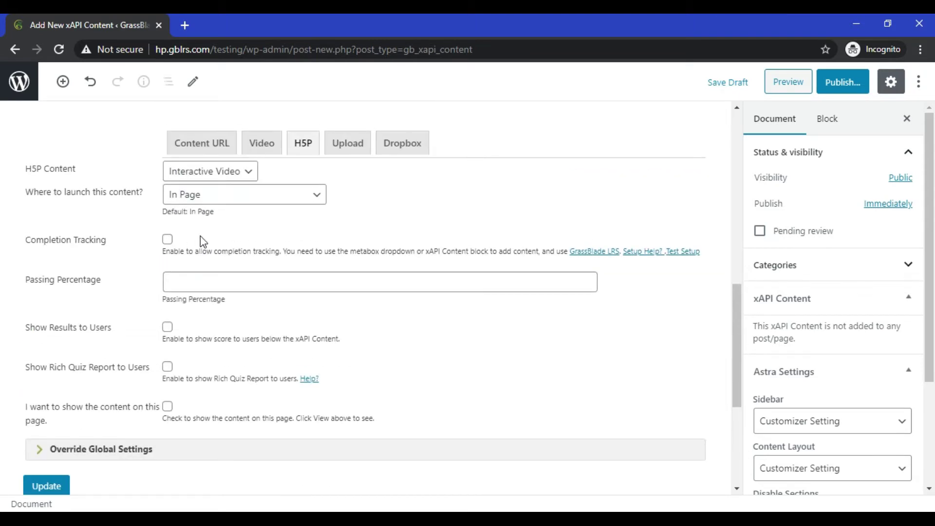
Enable completion tracking with 'Enable button on completion', plus Show Results, Rich Quiz Report and on-page content.
left_click(168, 240)
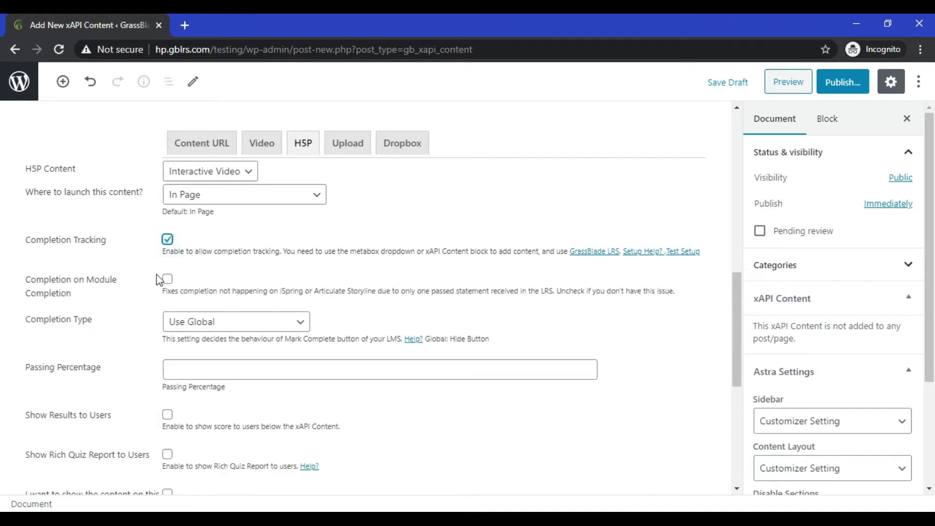
scroll(165, 285, "down", 1)
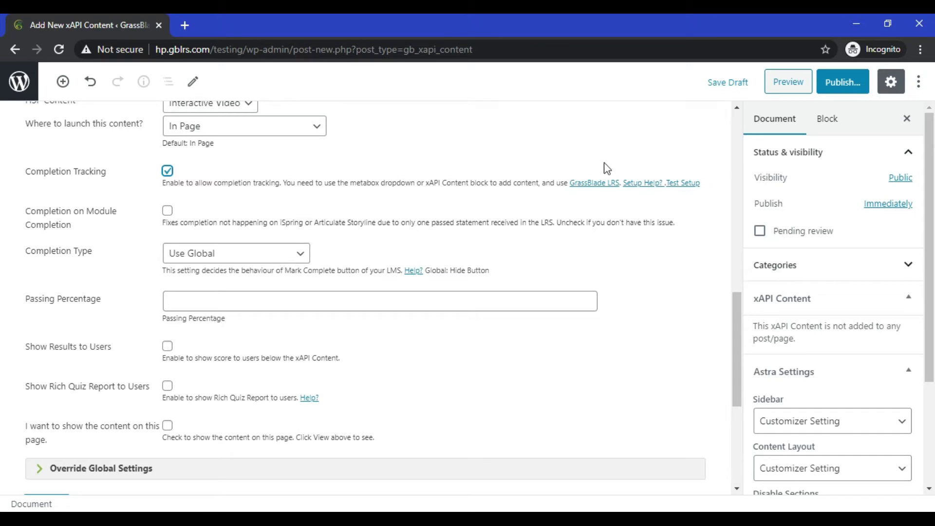
left_click(268, 252)
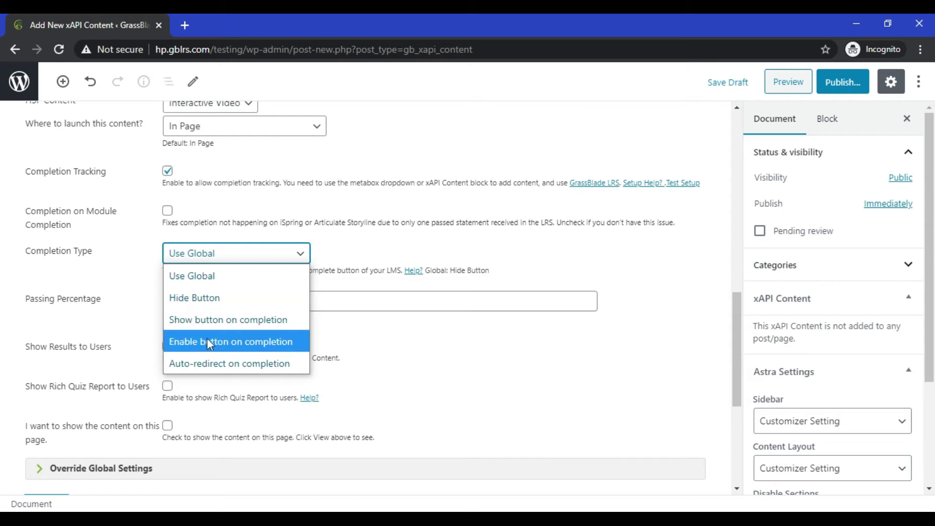
left_click(281, 345)
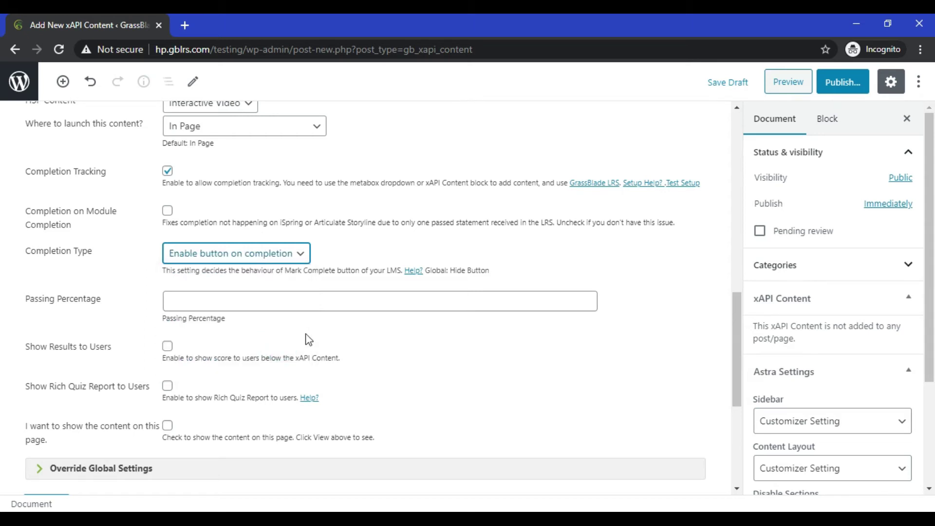
scroll(308, 344, "down", 1)
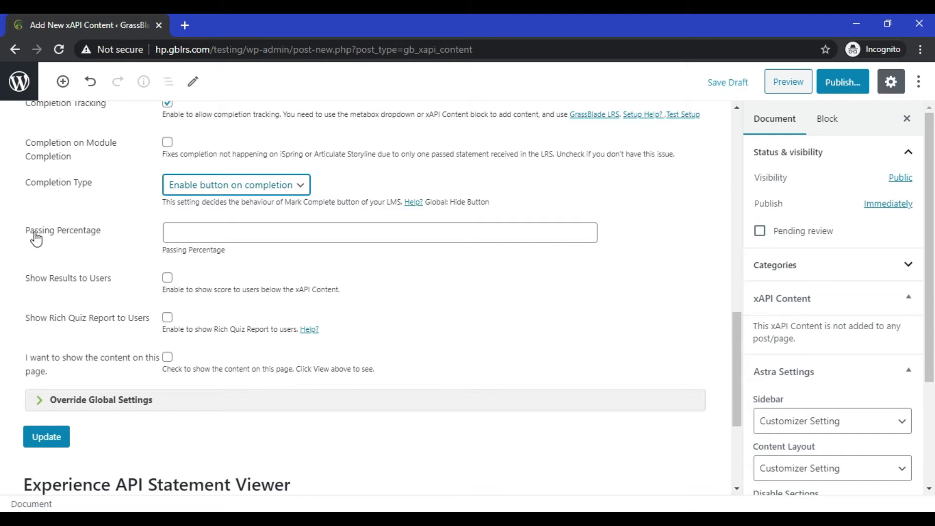
left_click(167, 278)
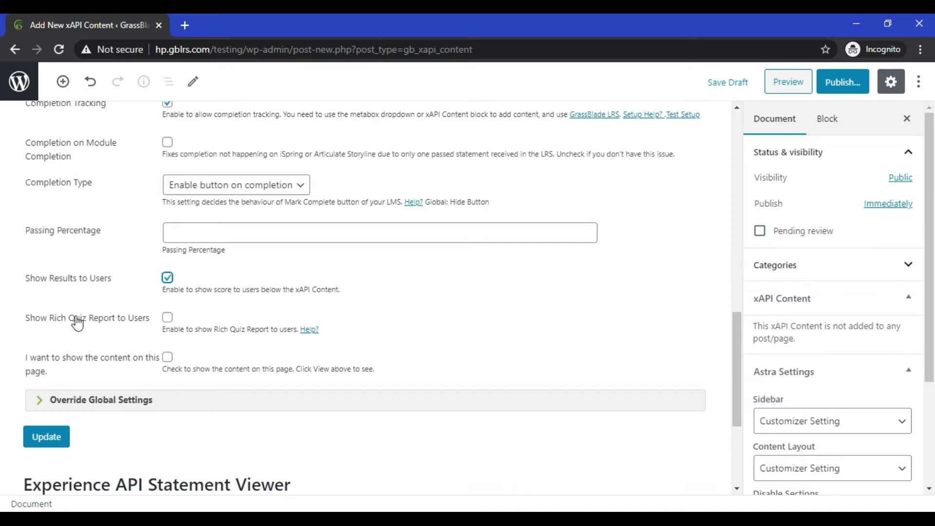
left_click(168, 317)
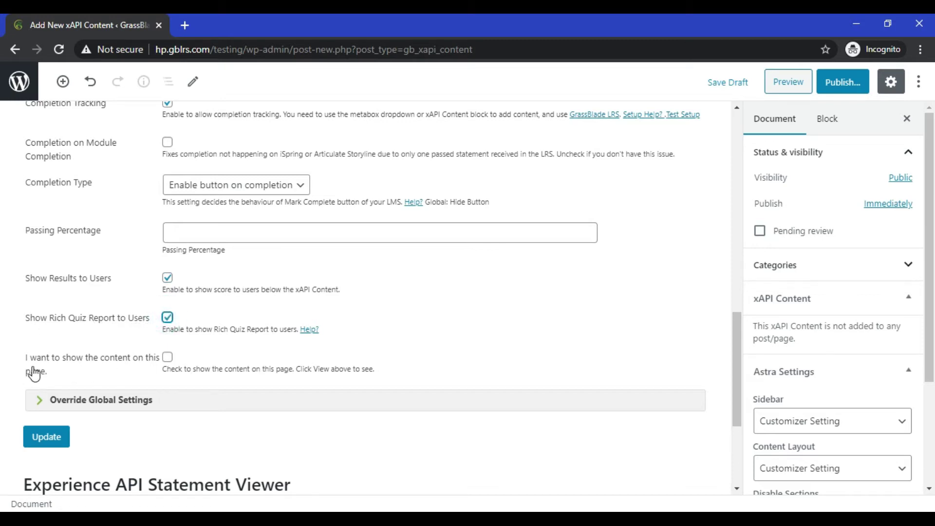
left_click(167, 358)
left_click(176, 403)
scroll(180, 406, "down", 4)
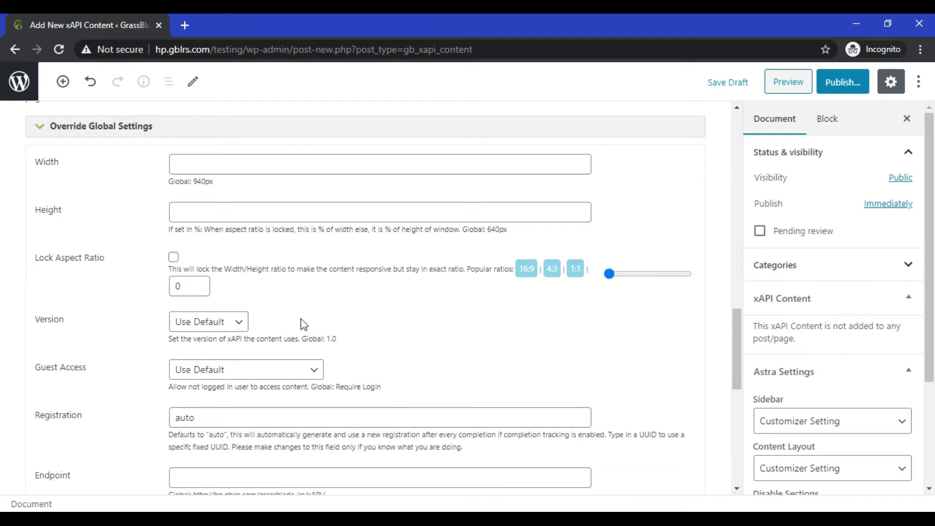
scroll(300, 335, "up", 5)
scroll(641, 270, "down", 10)
Publish the Interactive Video - H5P xAPI item, confirming in the pre-publish panel.
left_click(841, 83)
left_click_drag(736, 186, 735, 109)
left_click(838, 81)
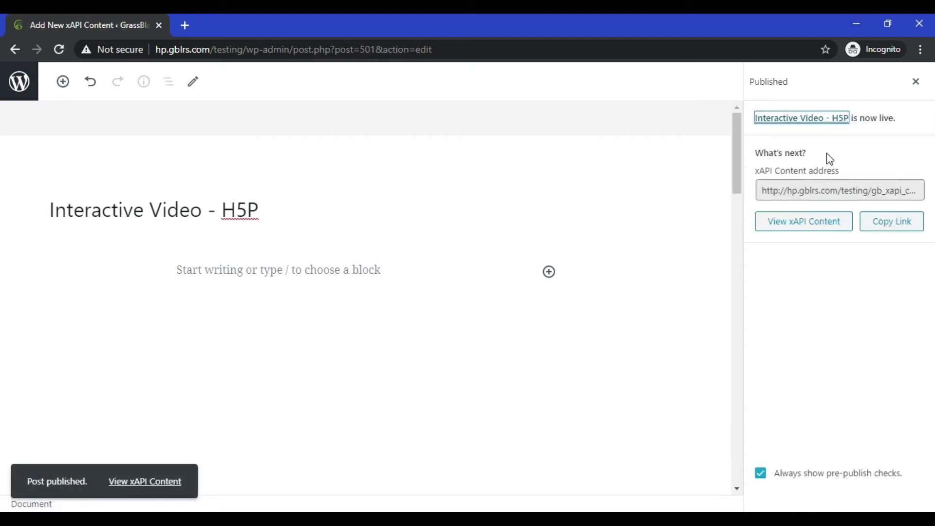
View the published Interactive Video – H5P page in a new browser tab.
right_click(154, 481)
left_click(241, 368)
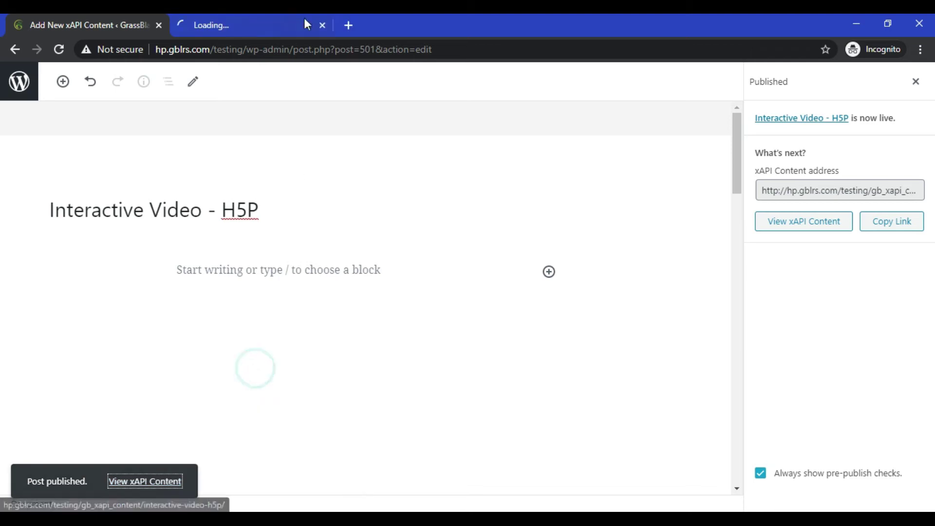
left_click(249, 25)
scroll(476, 267, "down", 3)
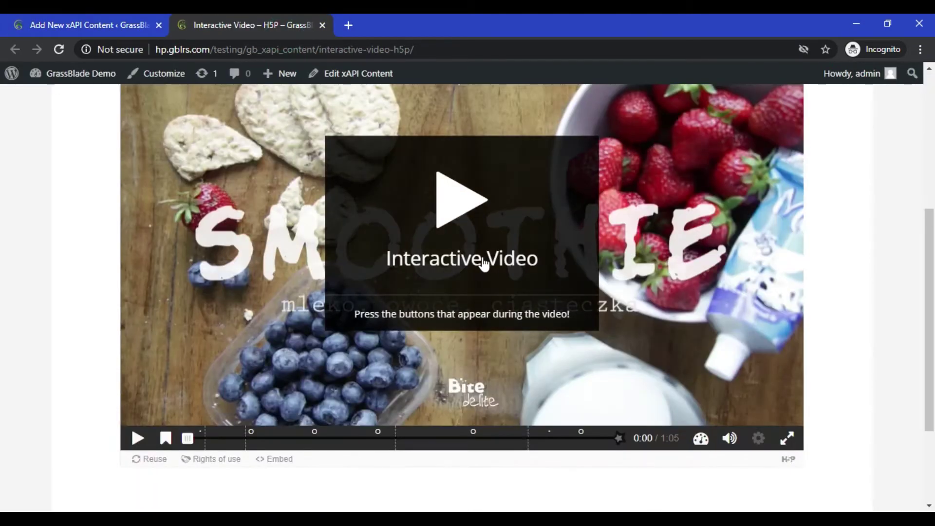
scroll(481, 264, "down", 1)
scroll(477, 358, "up", 3)
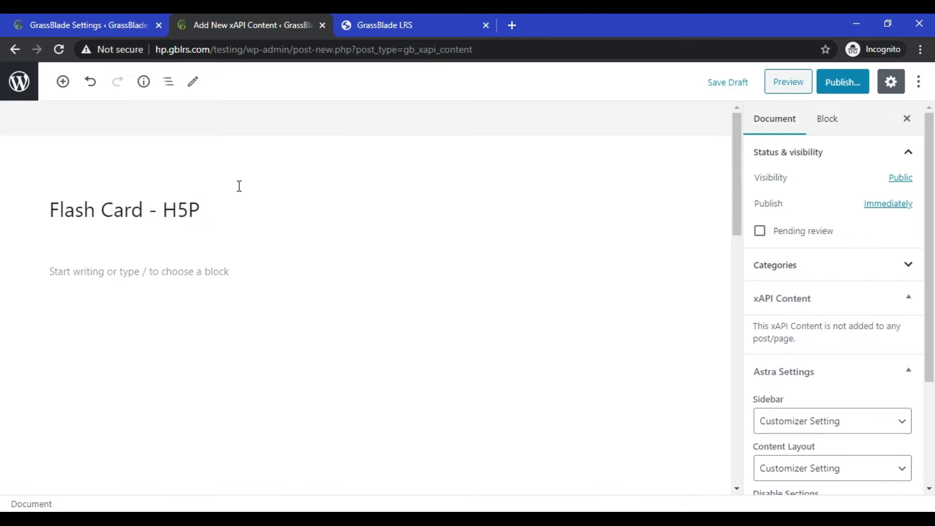
scroll(248, 220, "down", 3)
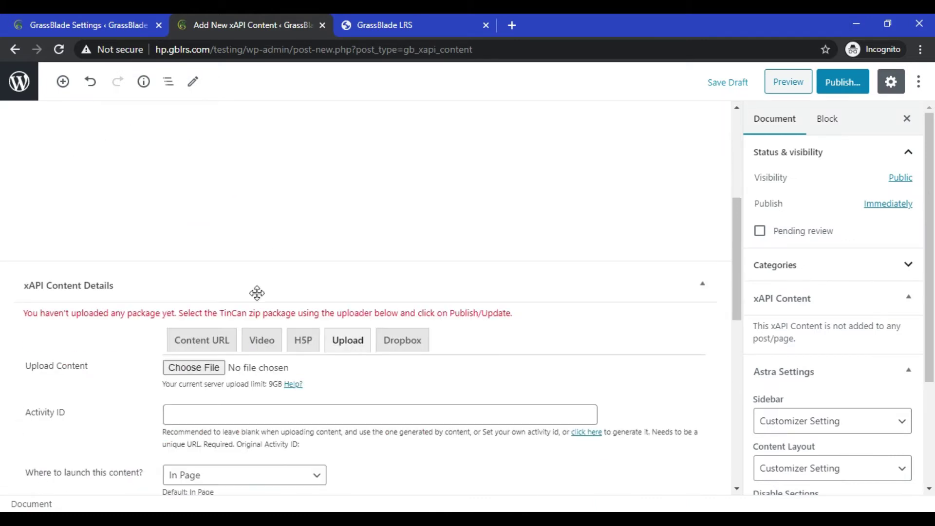
Use H5P as the content source, launching in a popup lightbox.
left_click(303, 340)
scroll(342, 313, "down", 2)
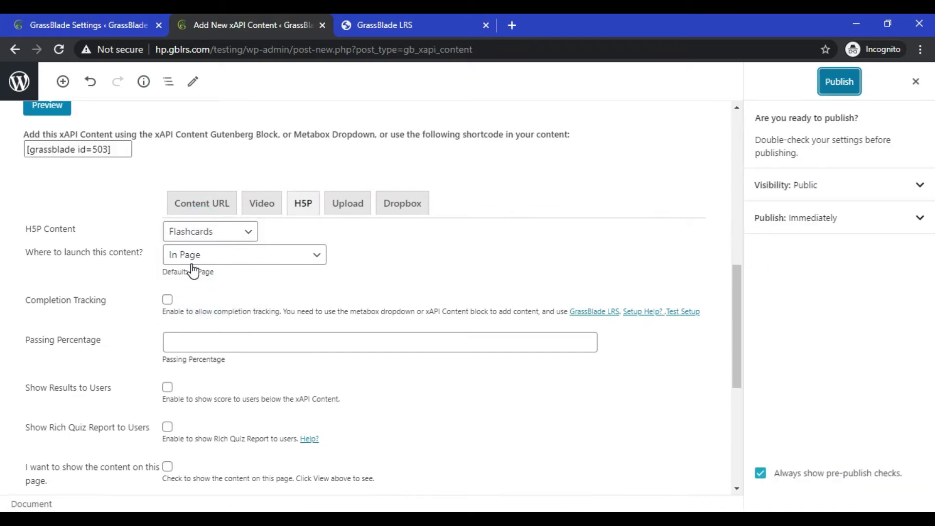
left_click(198, 255)
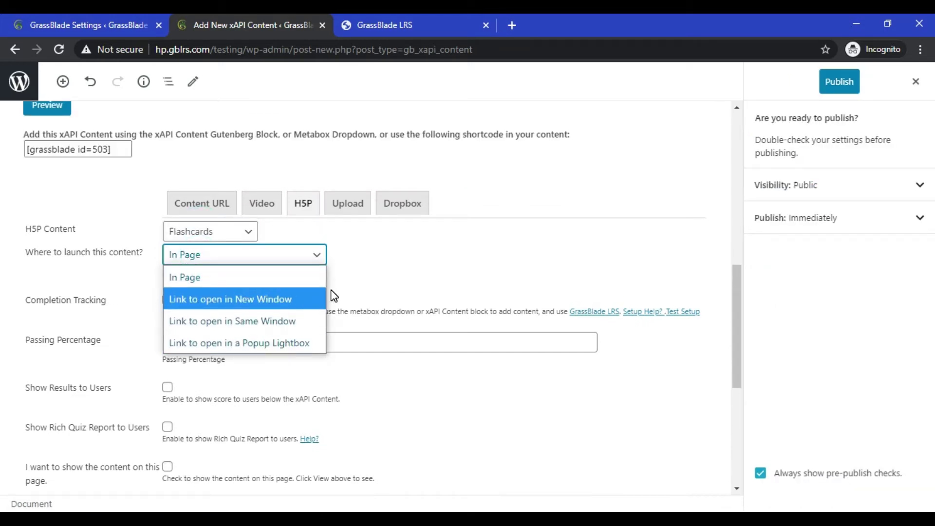
left_click(276, 341)
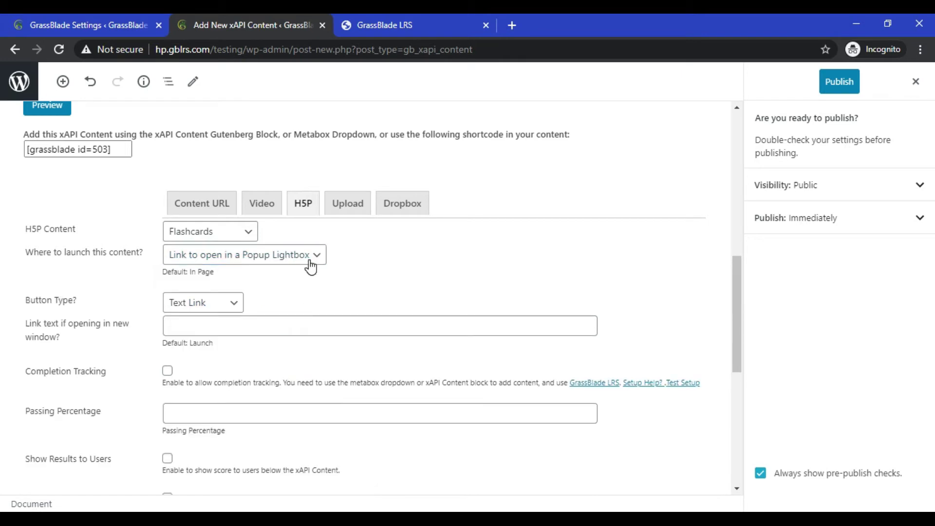
Set the launch button to Button Image using the black hexagon logo.
left_click(213, 306)
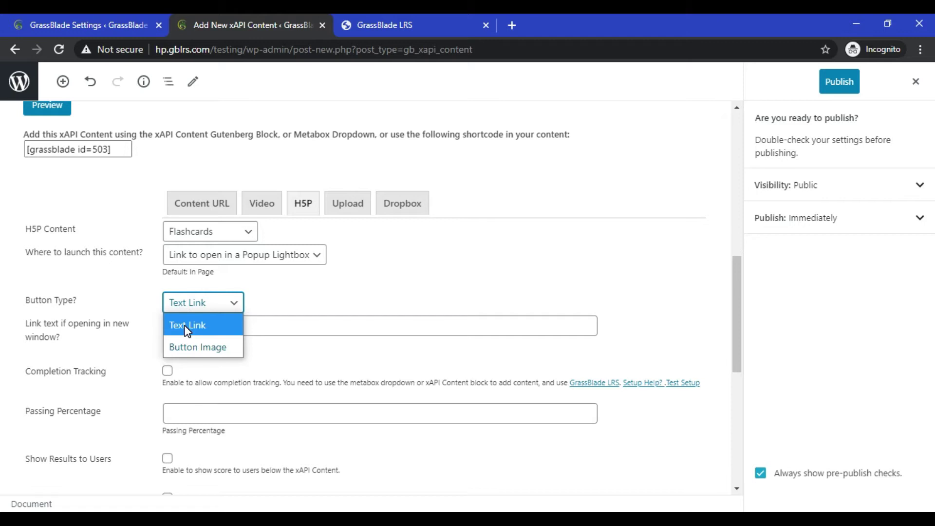
left_click(194, 347)
left_click(217, 340)
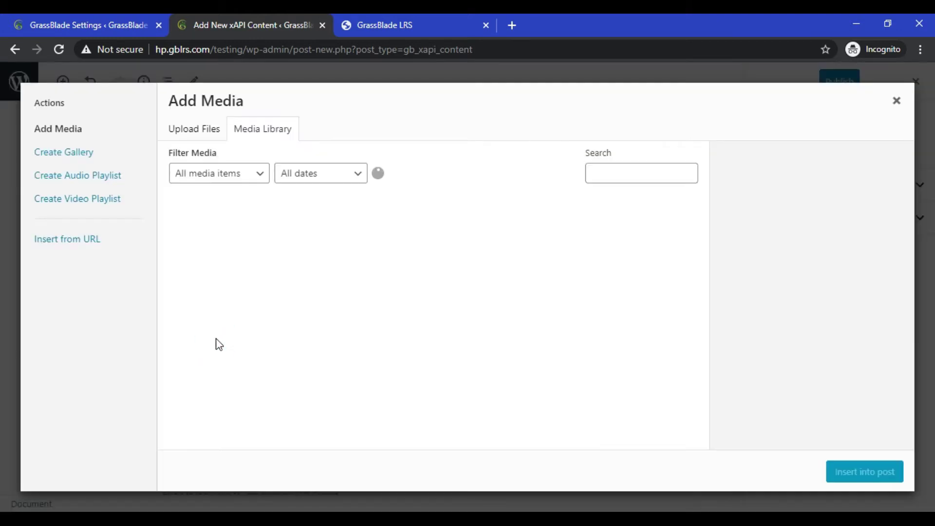
scroll(217, 344, "down", 10)
scroll(409, 300, "down", 2)
scroll(408, 300, "up", 2)
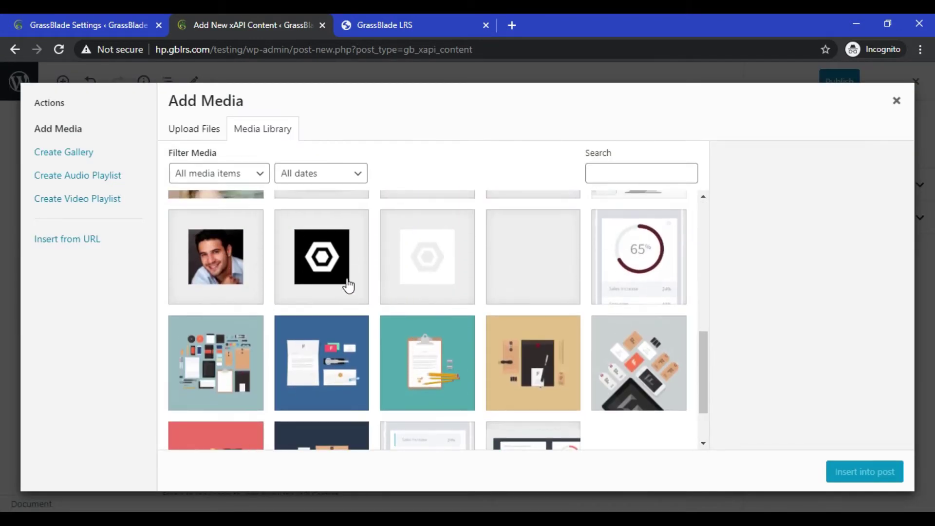
left_click(343, 281)
left_click(864, 471)
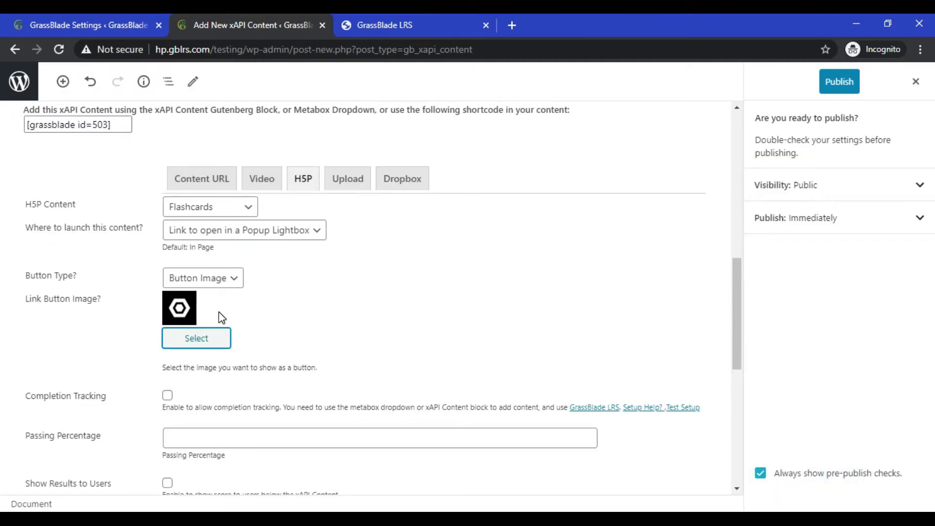
scroll(219, 312, "down", 2)
Turn on Flashcards completion tracking with 'Enable button on completion'.
left_click(167, 259)
left_click(194, 342)
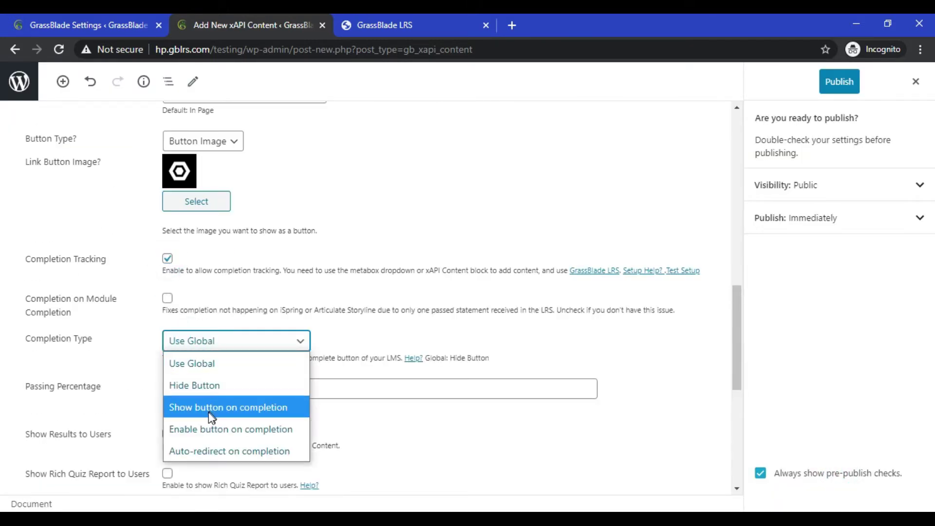
left_click(230, 428)
scroll(276, 355, "down", 3)
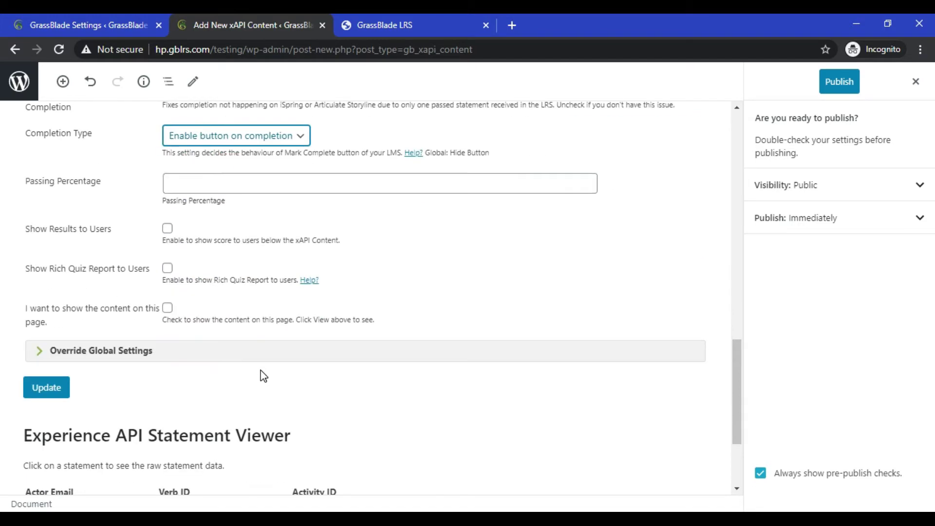
Show results, rich quiz report and on-page content, then publish the FlashCard – H5P item.
left_click(167, 228)
left_click(167, 268)
left_click(167, 307)
scroll(258, 316, "up", 3)
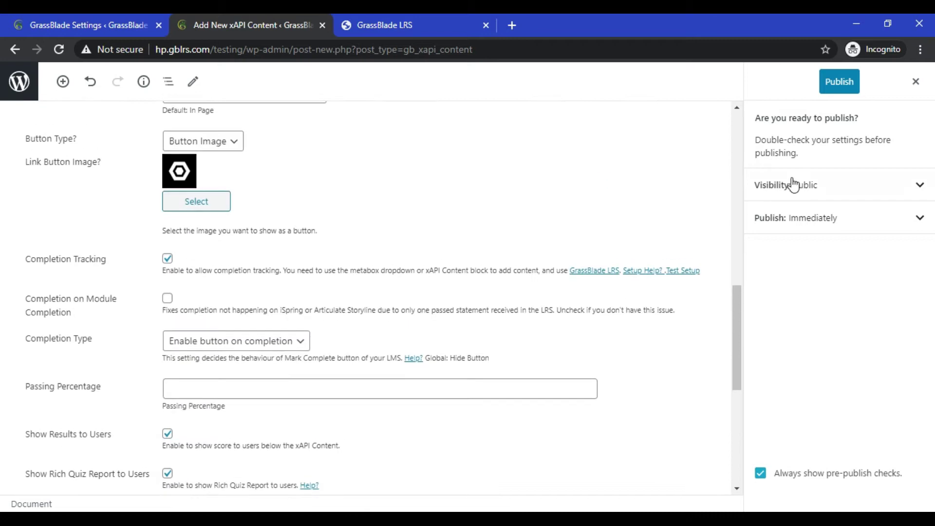
left_click(840, 82)
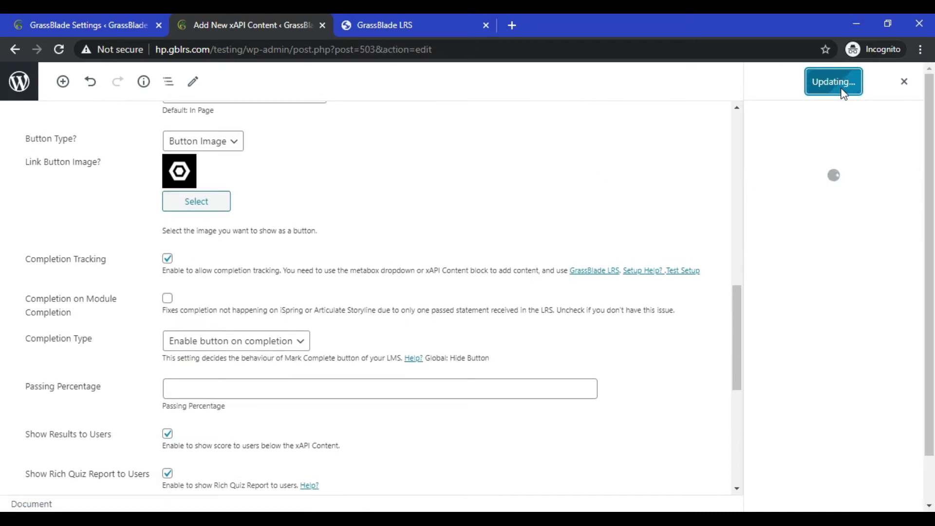
left_click(903, 81)
scroll(343, 263, "up", 10)
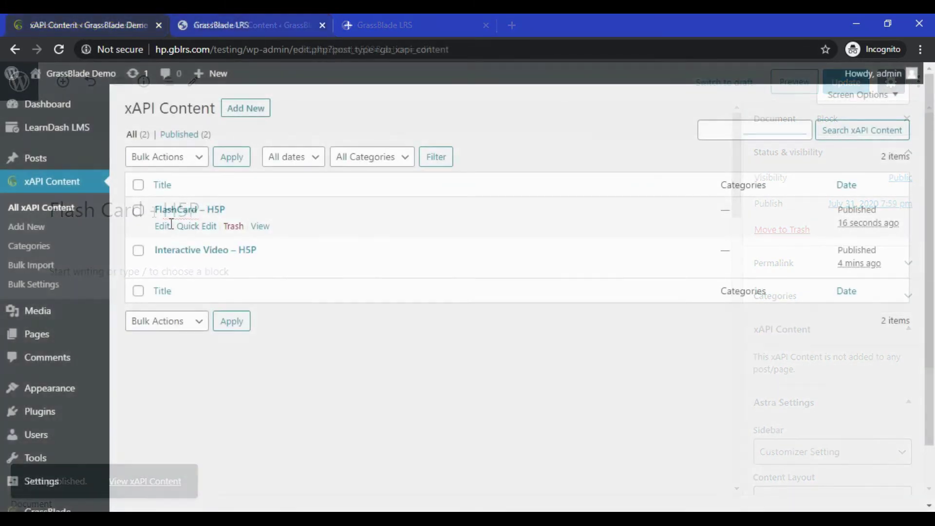
From the LearnDash Courses list, start a new course titled 'H5P Content on LearnDash with xAPI Tracking'.
mouse_move(57, 128)
left_click(135, 149)
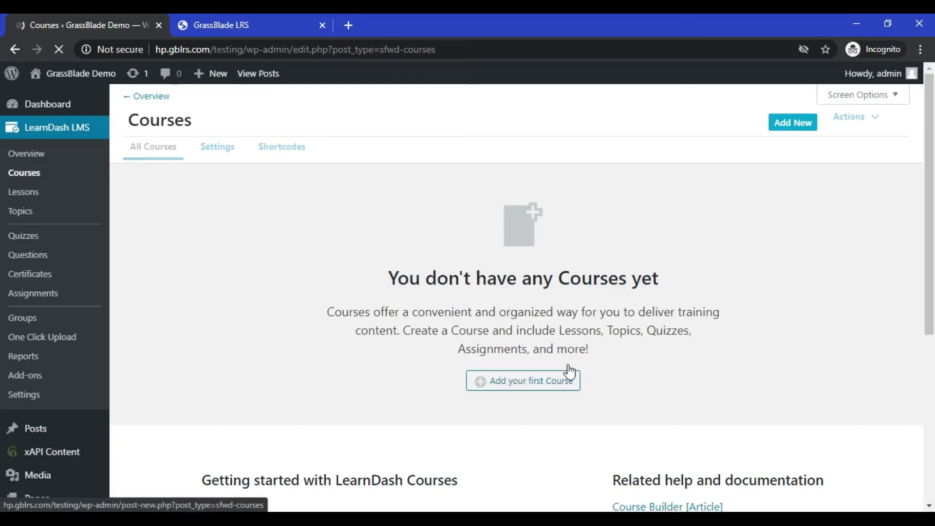
left_click(539, 383)
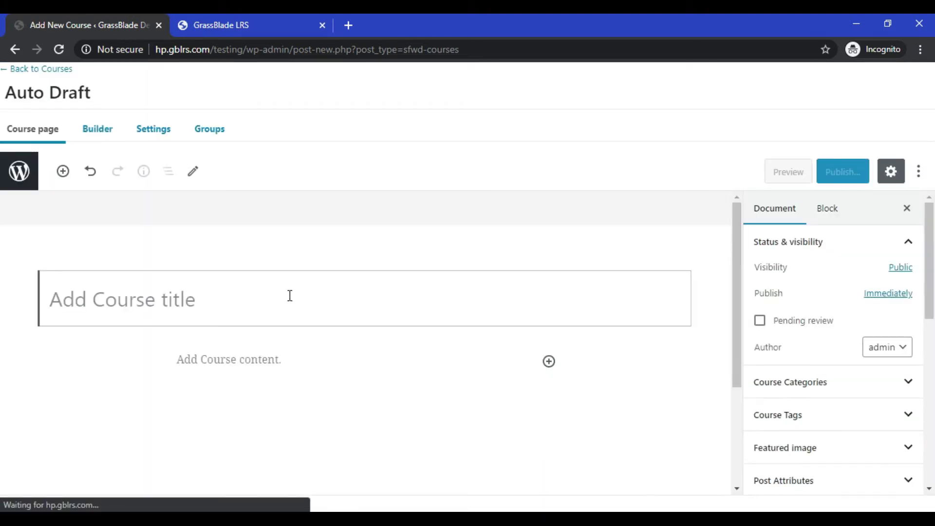
left_click(233, 299)
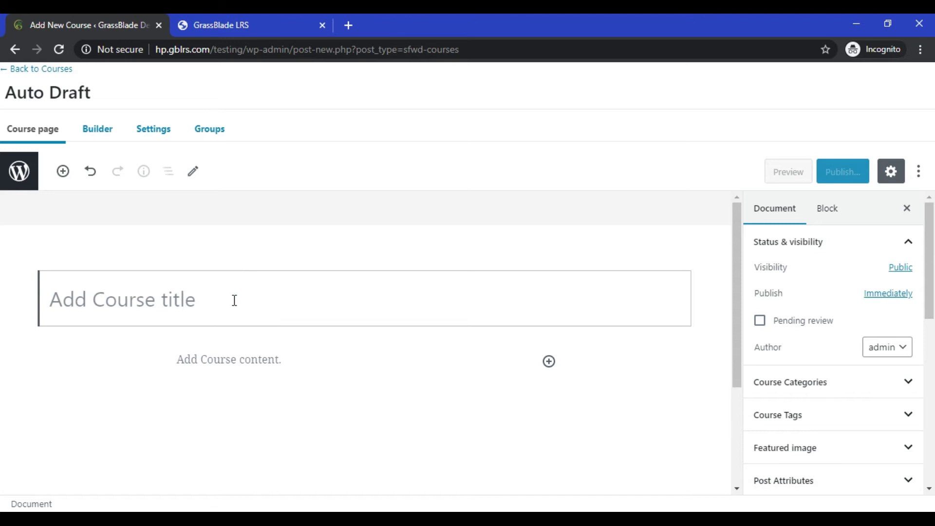
type("H5")
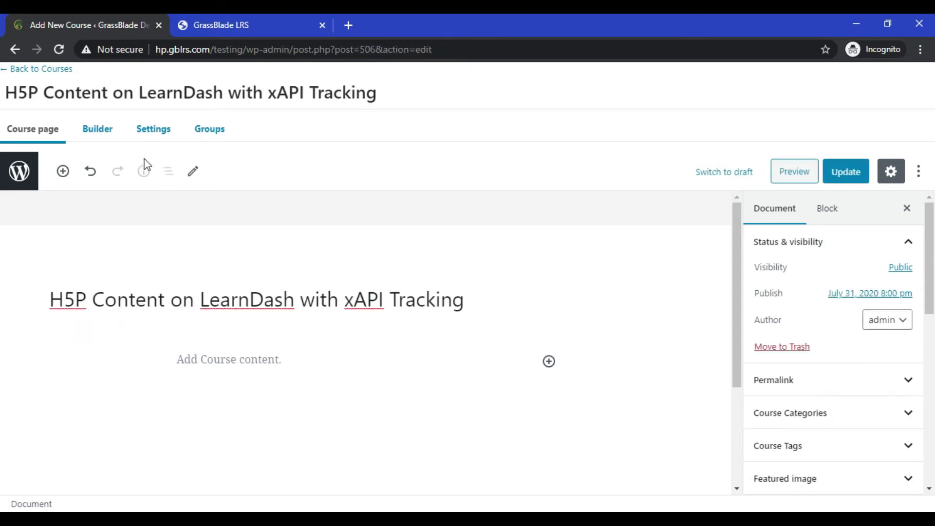
In the course builder, add the lesson 'Interactive Video - H5P'.
left_click(98, 129)
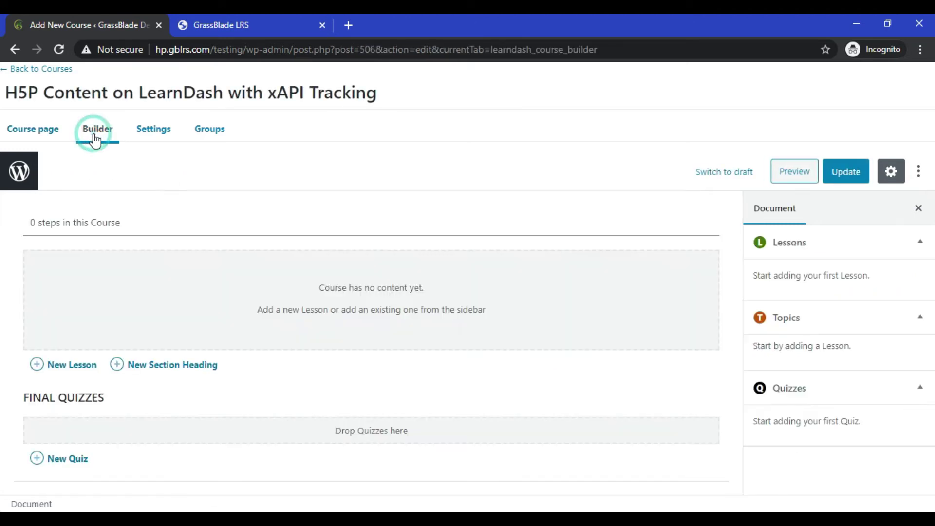
left_click(59, 365)
type("Interactive Video - H5P")
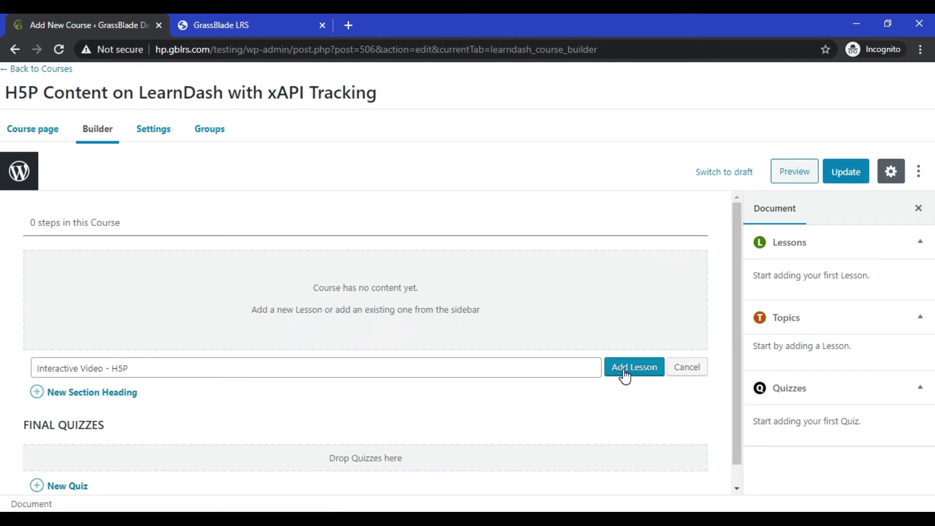
left_click(634, 367)
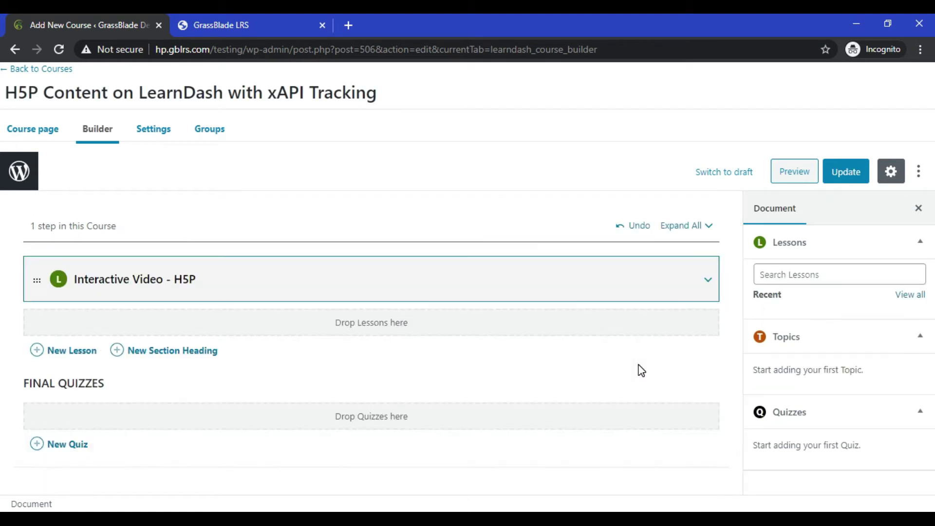
left_click(709, 281)
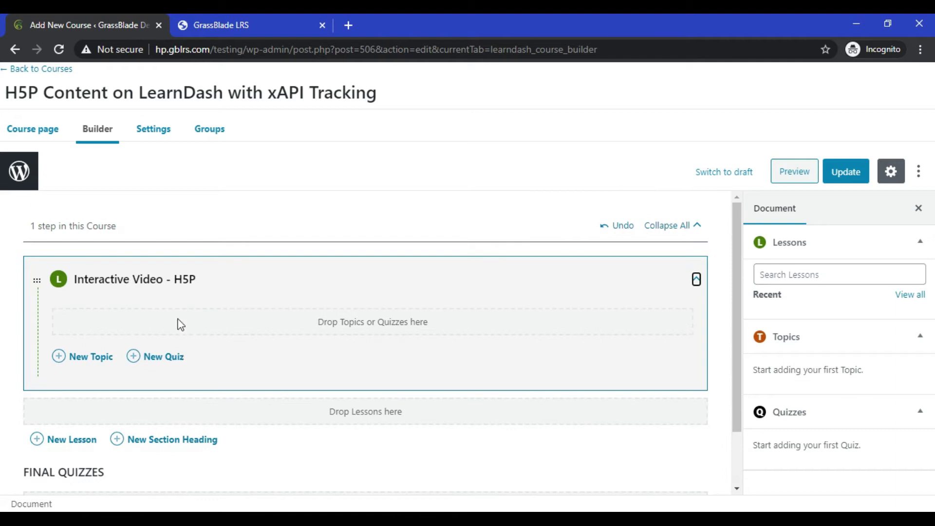
scroll(168, 369, "down", 3)
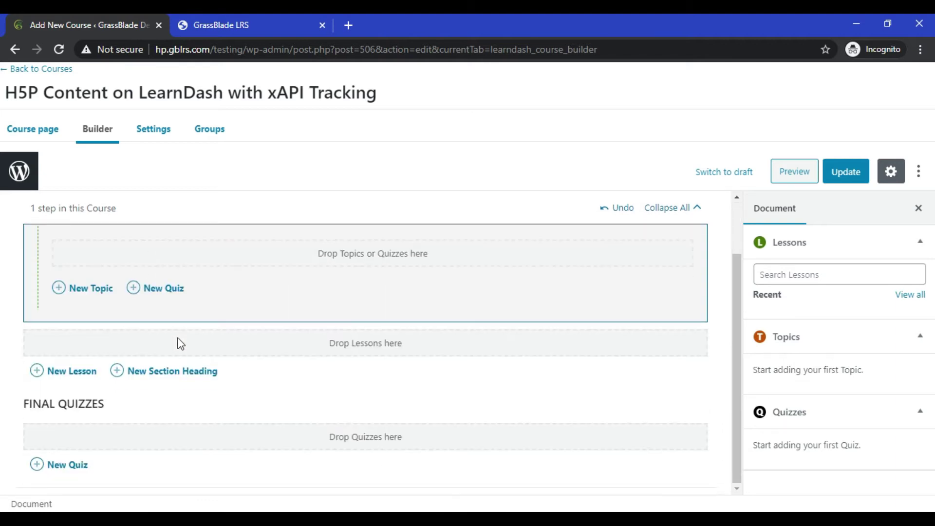
Add 'Flashcards - H5P' as the course's final quiz.
left_click(68, 464)
left_click(124, 460)
type("Flashcards - H5P")
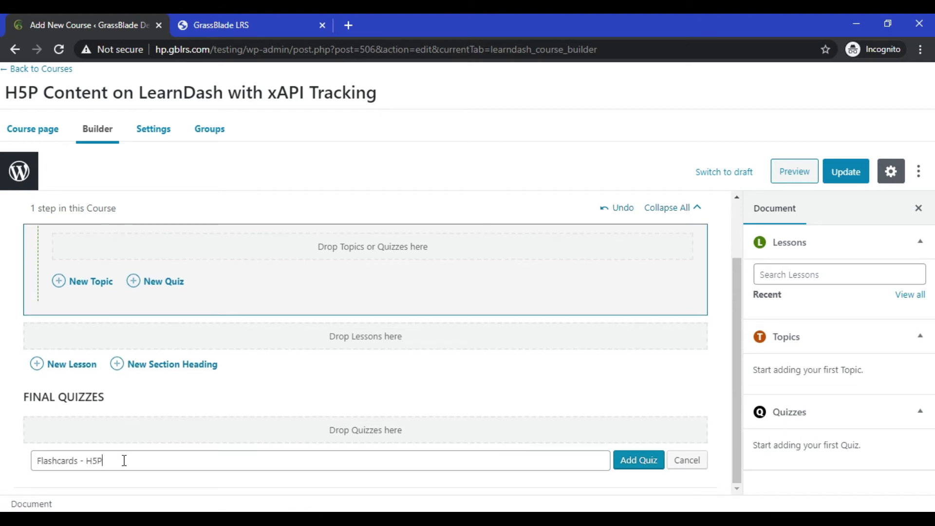
left_click(643, 460)
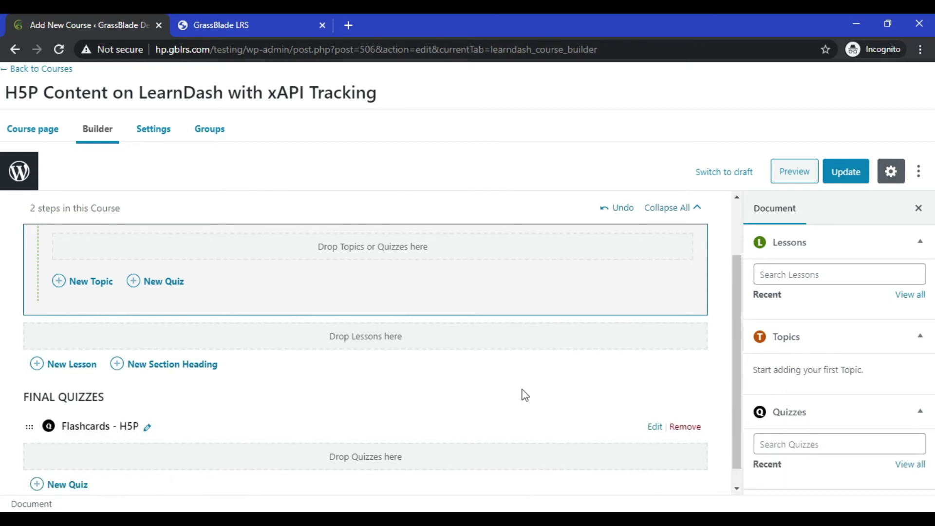
scroll(620, 332, "up", 2)
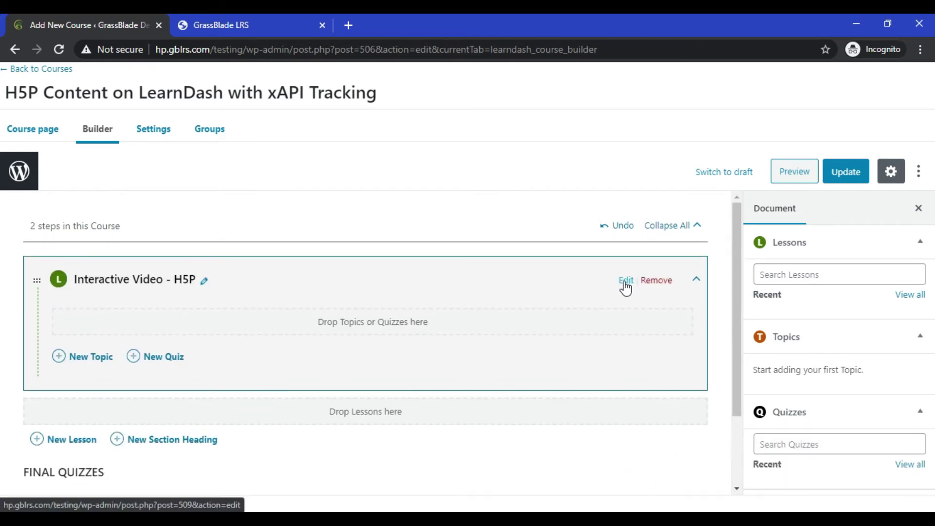
Open the Interactive Video - H5P lesson editor in a new tab.
right_click(625, 283)
left_click(672, 290)
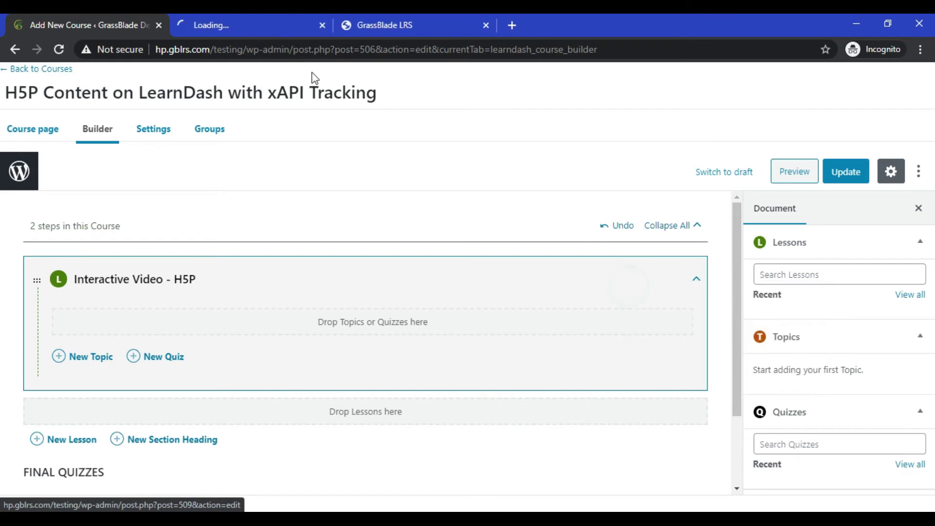
left_click(273, 29)
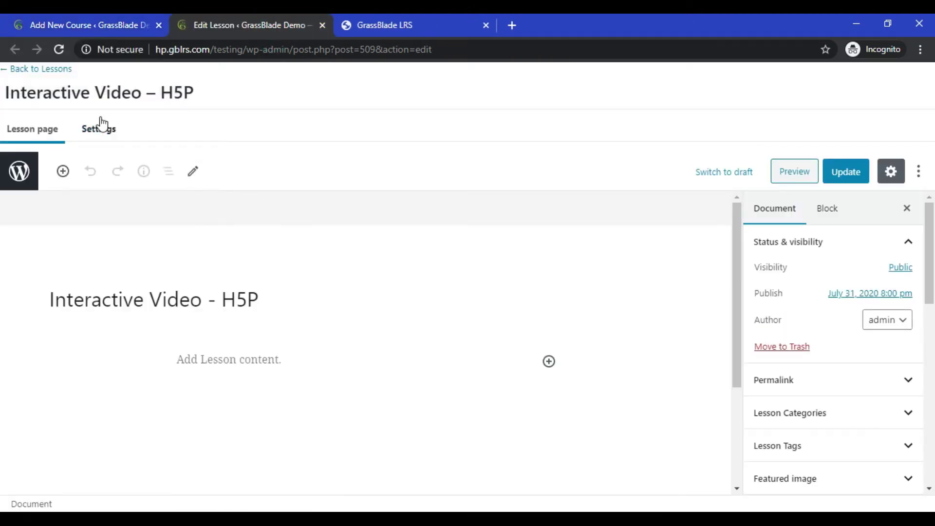
Insert an xAPI Content block into the lesson.
left_click(229, 359)
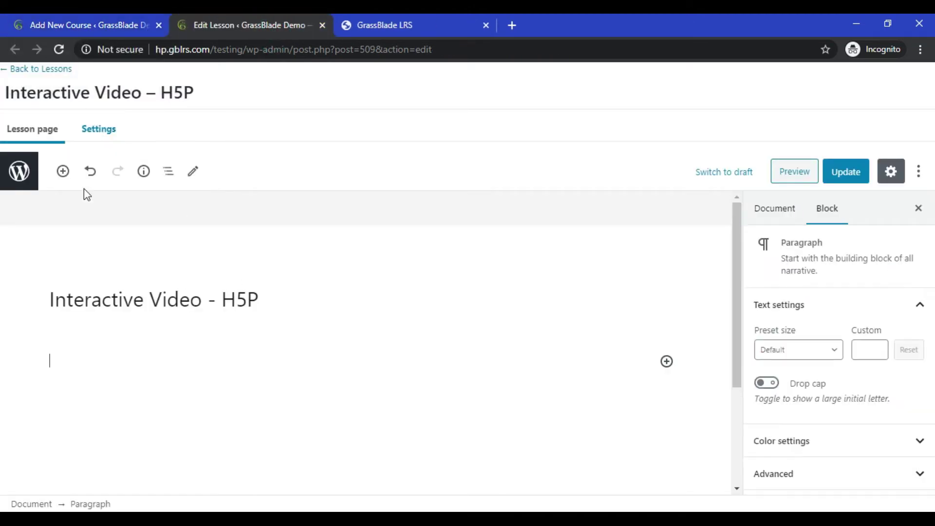
left_click(62, 171)
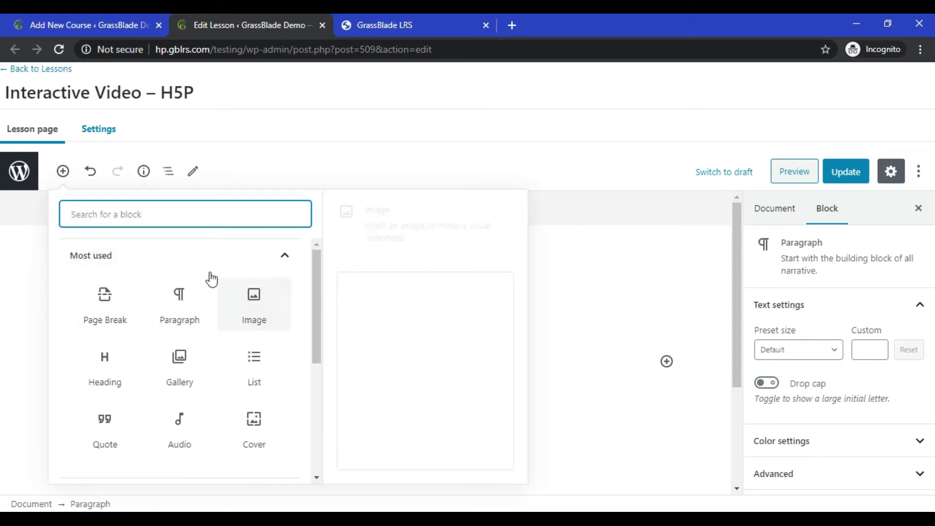
left_click(185, 214)
type("xqa")
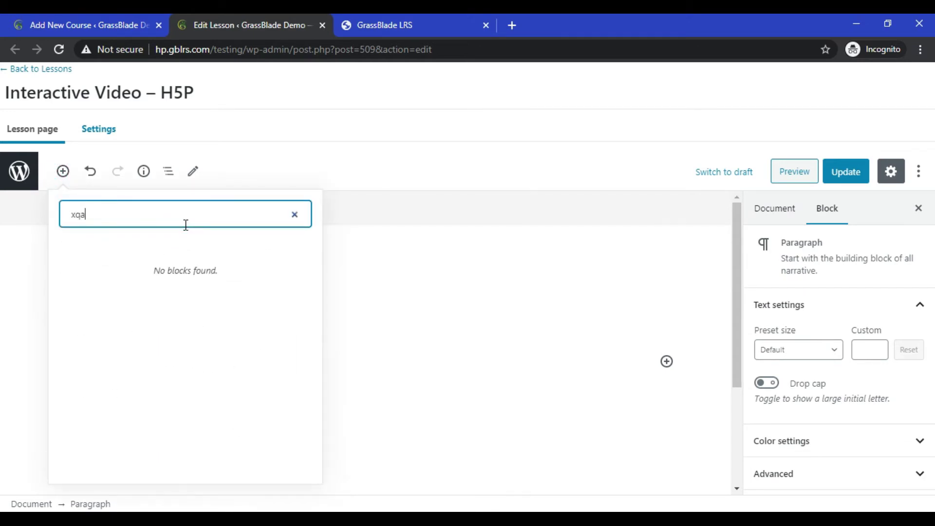
key("BackSpace")
key("BackSpace")
type("a")
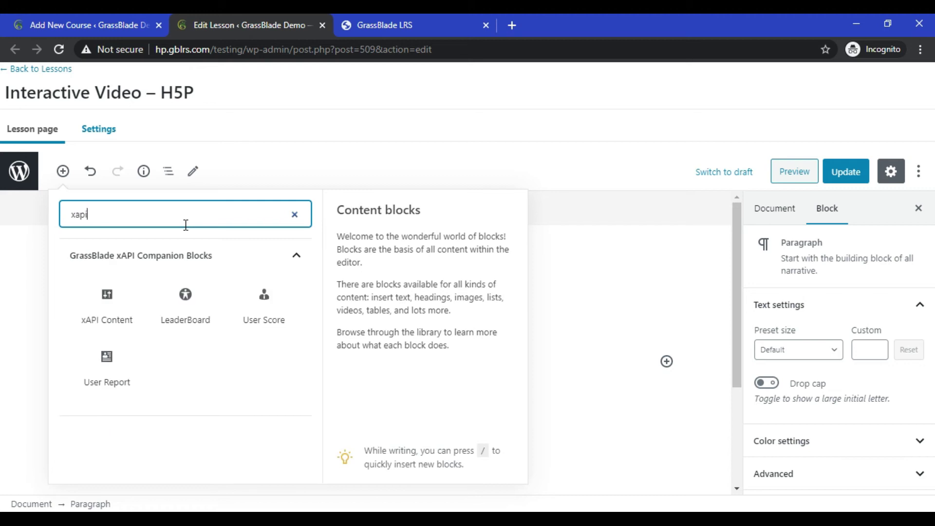
left_click(113, 320)
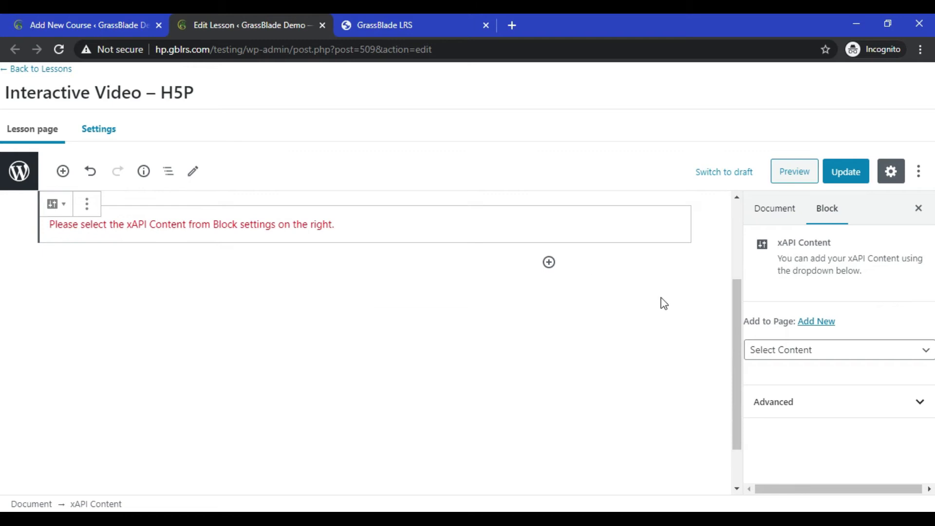
Set the block content to Interactive Video - H5P and update the lesson.
left_click(784, 350)
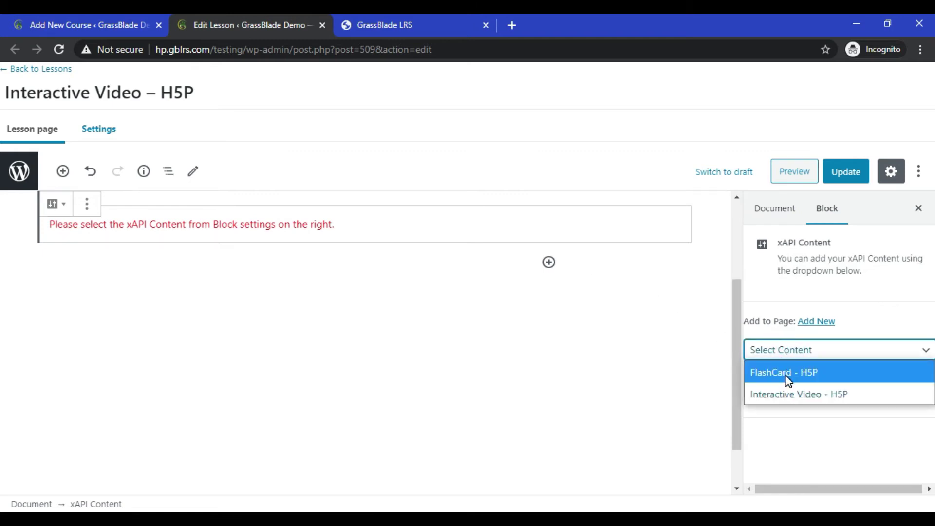
left_click(796, 397)
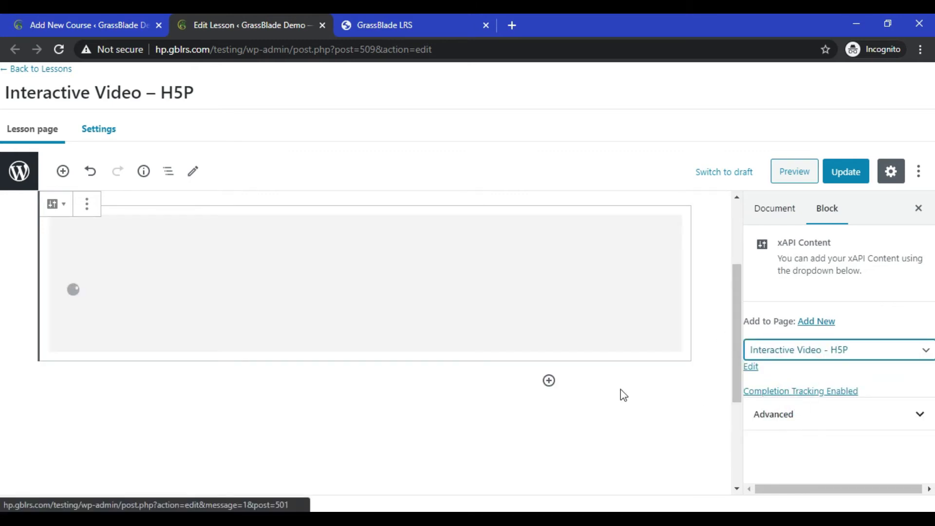
left_click(845, 172)
scroll(597, 302, "up", 3)
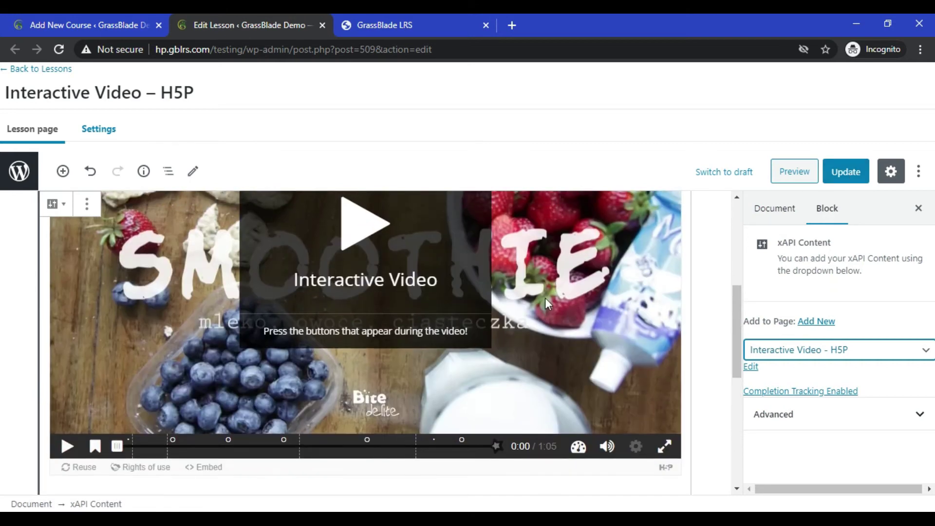
left_click(845, 171)
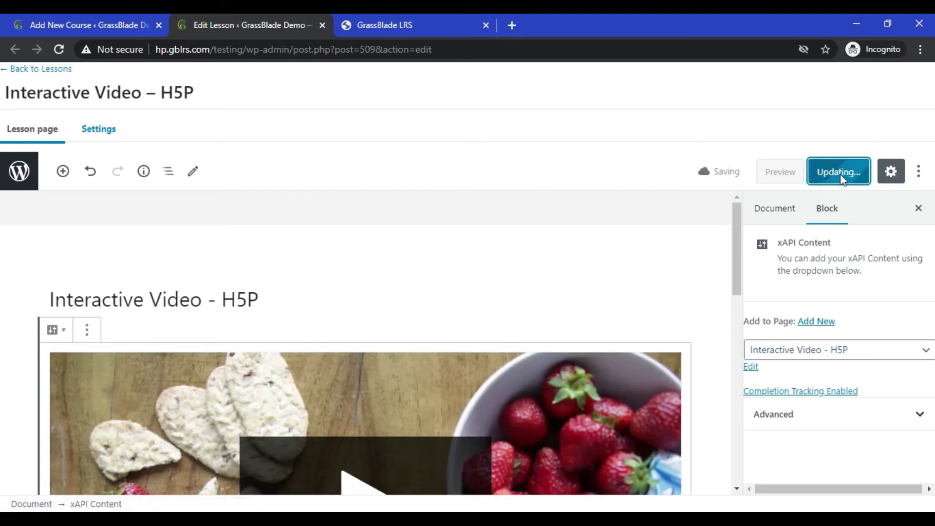
Save the course with Ctrl+S and open the Flashcards - H5P quiz editor in a new tab.
left_click(323, 25)
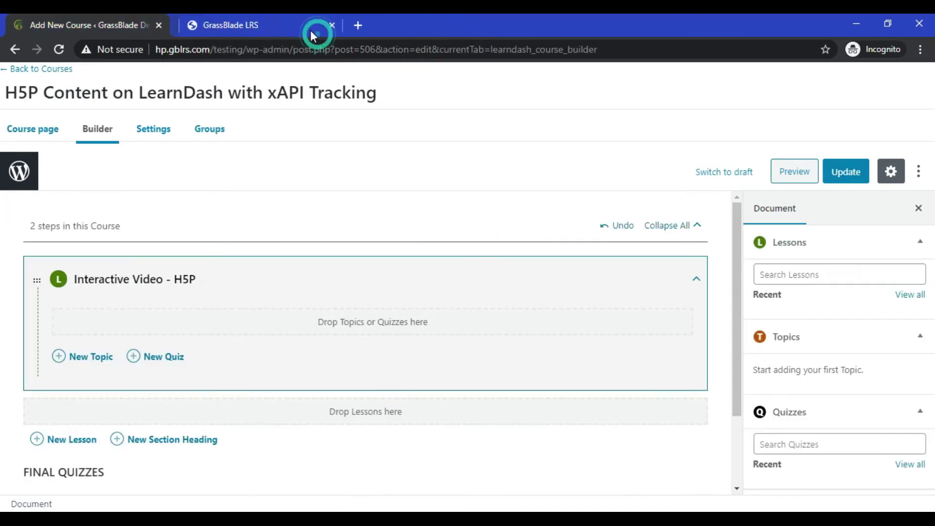
scroll(183, 361, "down", 2)
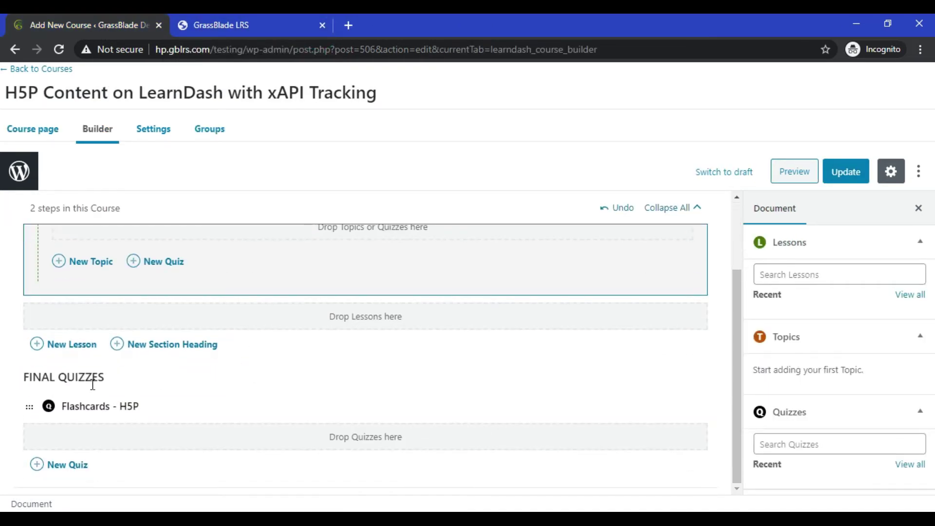
key("ctrl+s")
mouse_move(365, 406)
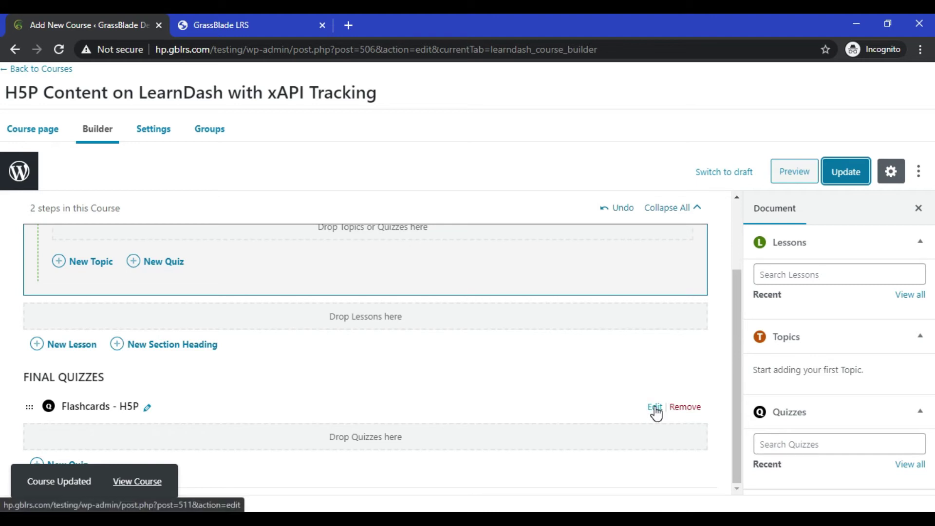
right_click(654, 407)
left_click(692, 299)
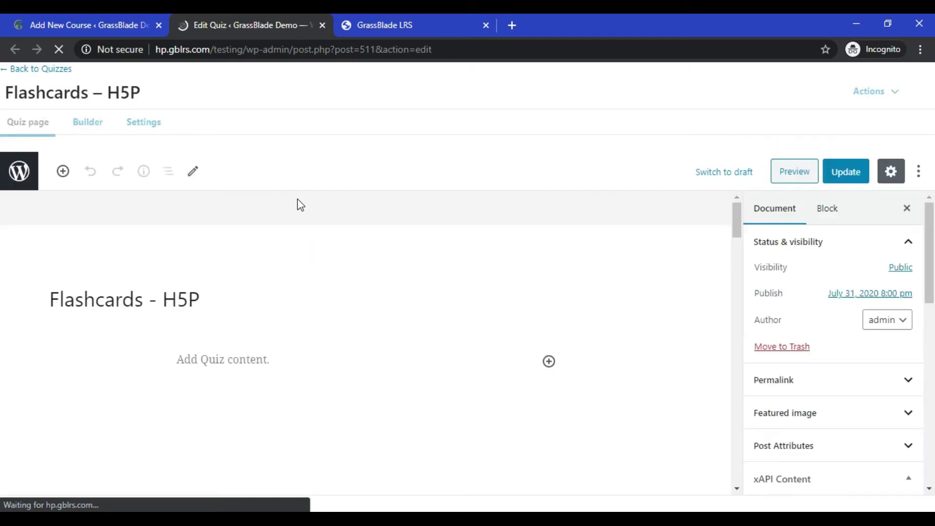
Insert a GrassBlade xAPI Content block into the quiz page.
left_click(251, 298)
left_click(221, 362)
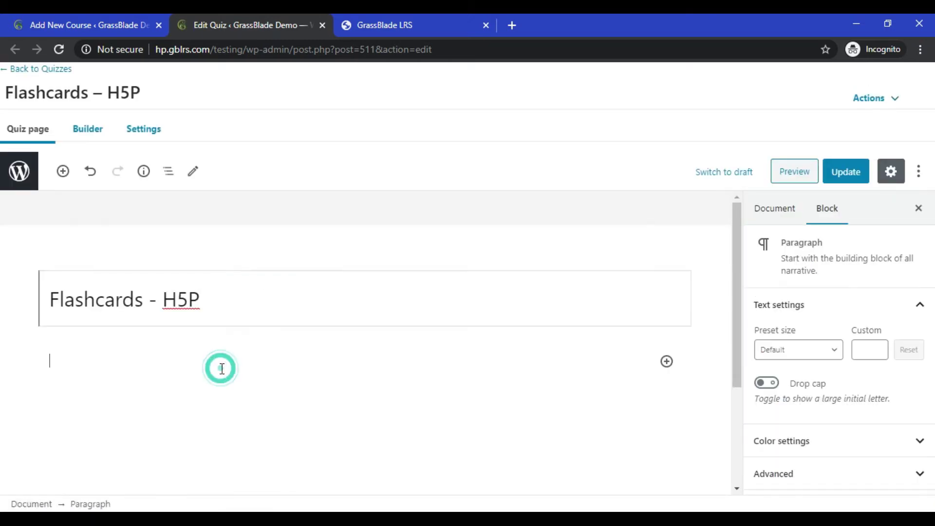
left_click(667, 363)
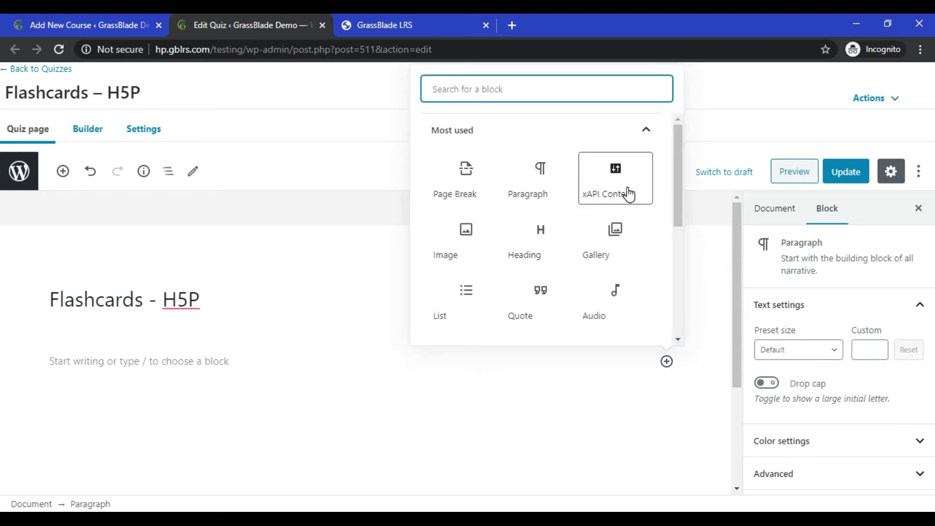
scroll(613, 218, "down", 5)
left_click(507, 319)
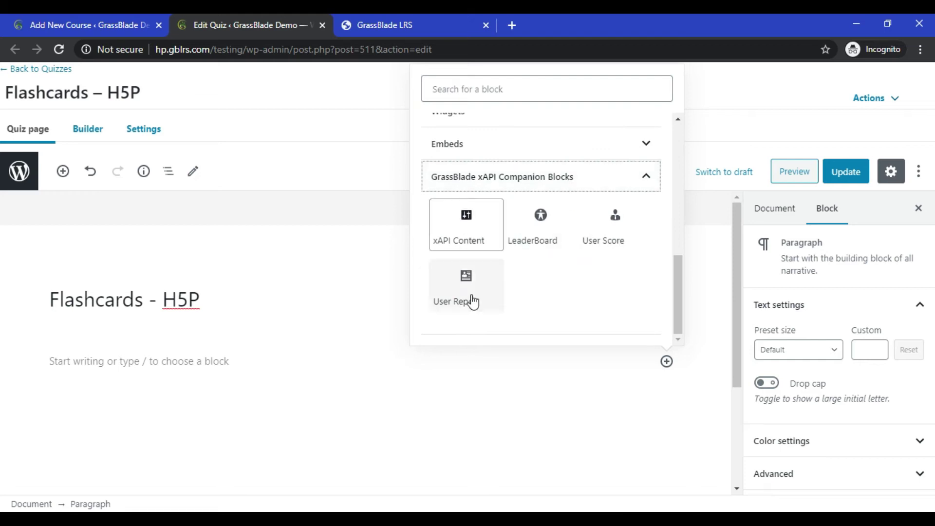
left_click(466, 225)
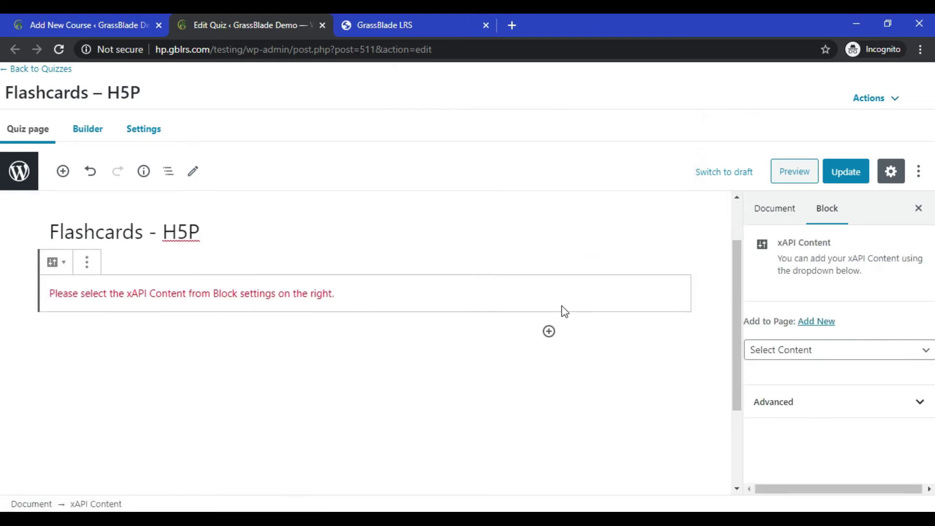
Set the block content to FlashCard - H5P and update the quiz.
left_click(771, 352)
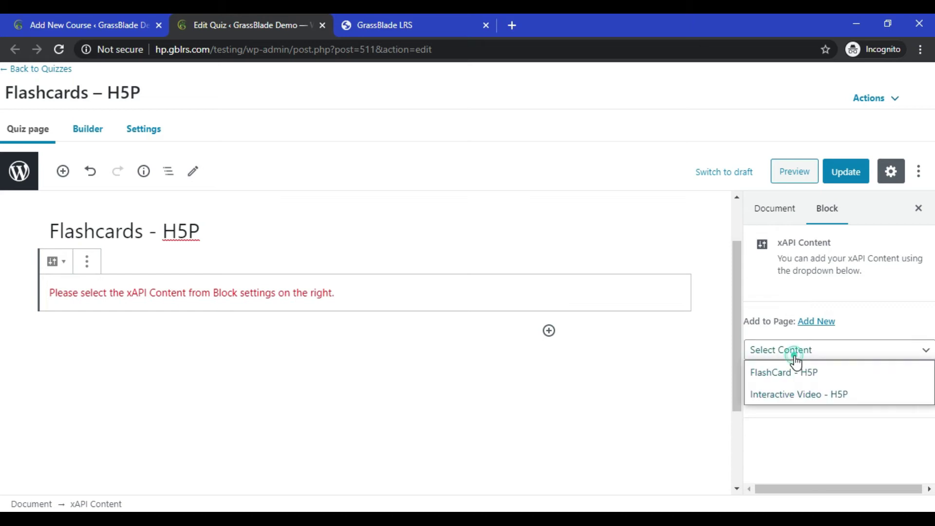
left_click(796, 371)
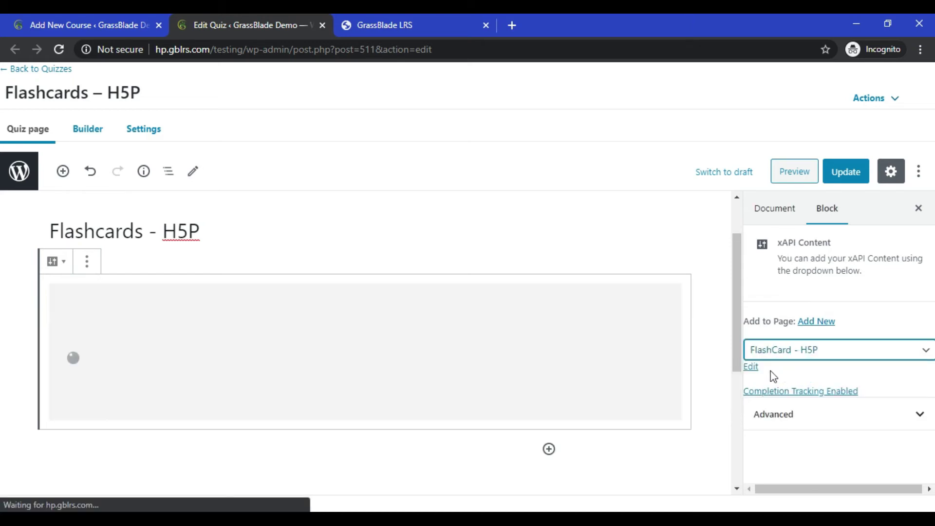
scroll(407, 361, "down", 3)
scroll(132, 302, "up", 3)
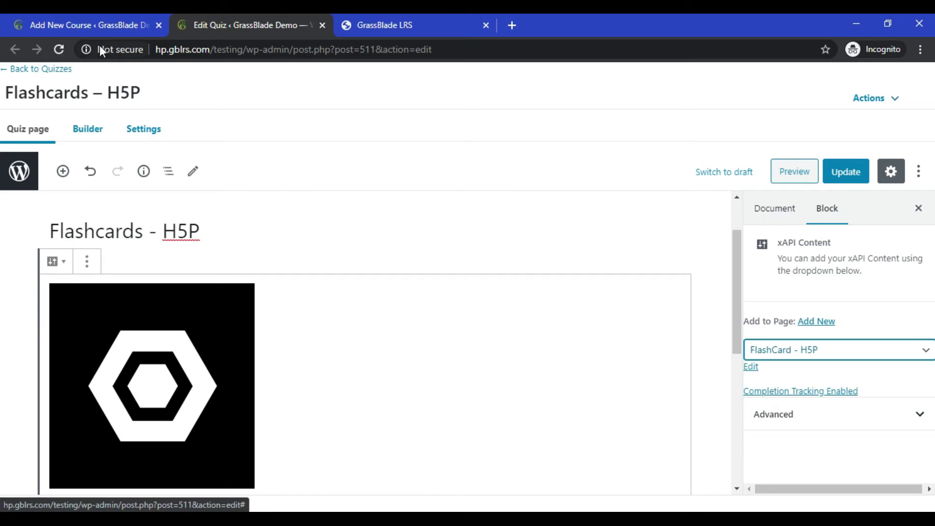
left_click(849, 171)
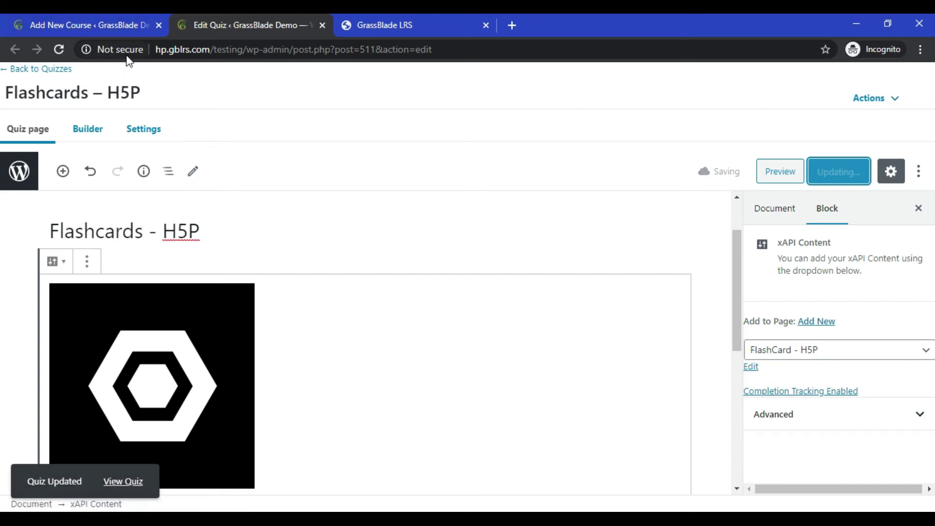
Close the quiz tab, update the course builder, and switch to the course page editor.
left_click(322, 25)
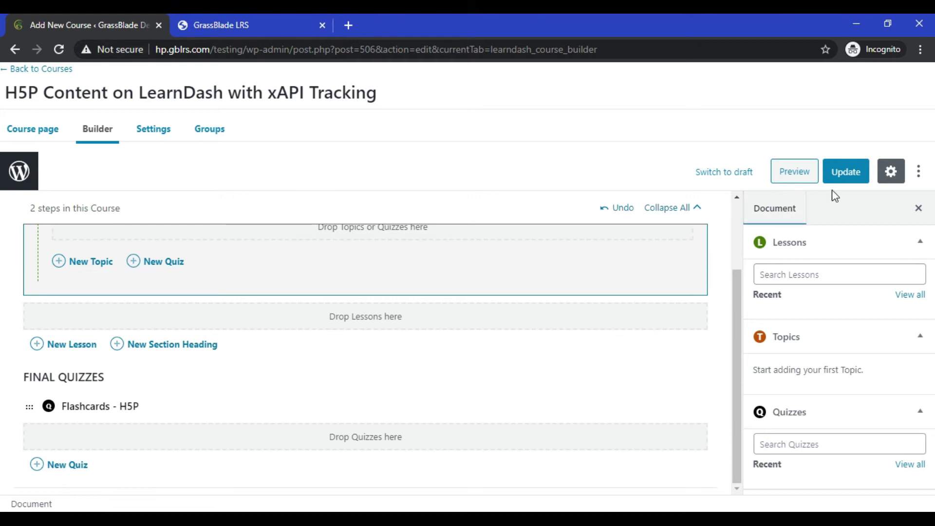
left_click(845, 172)
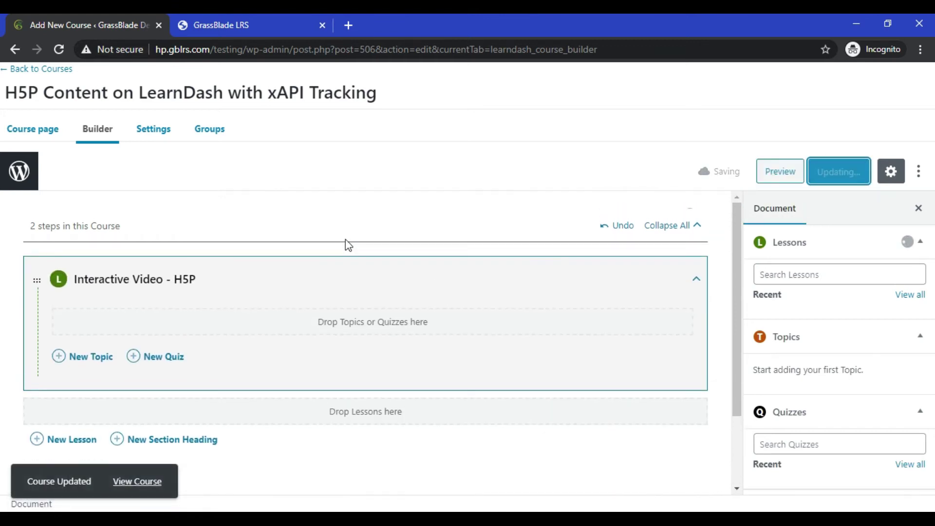
left_click(32, 128)
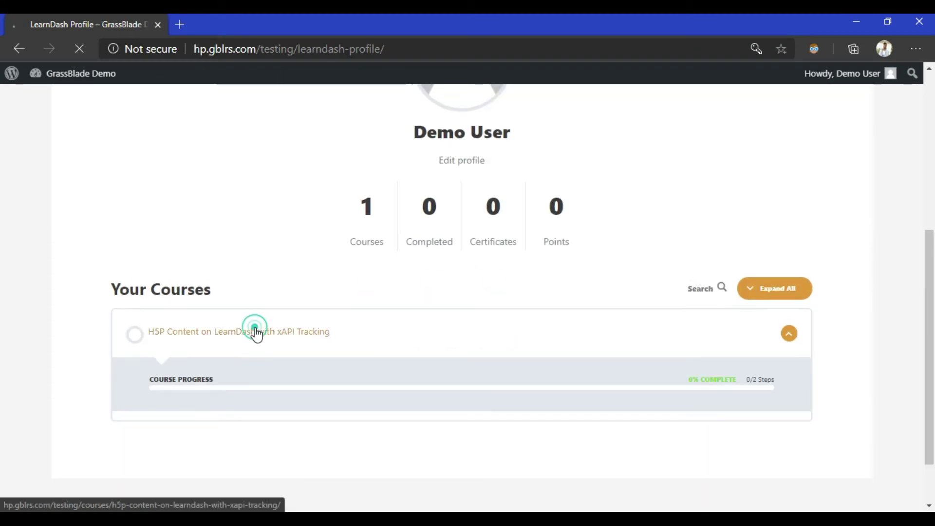
Open the H5P Content on LearnDash with xAPI Tracking course, then its Interactive Video - H5P lesson.
left_click(256, 332)
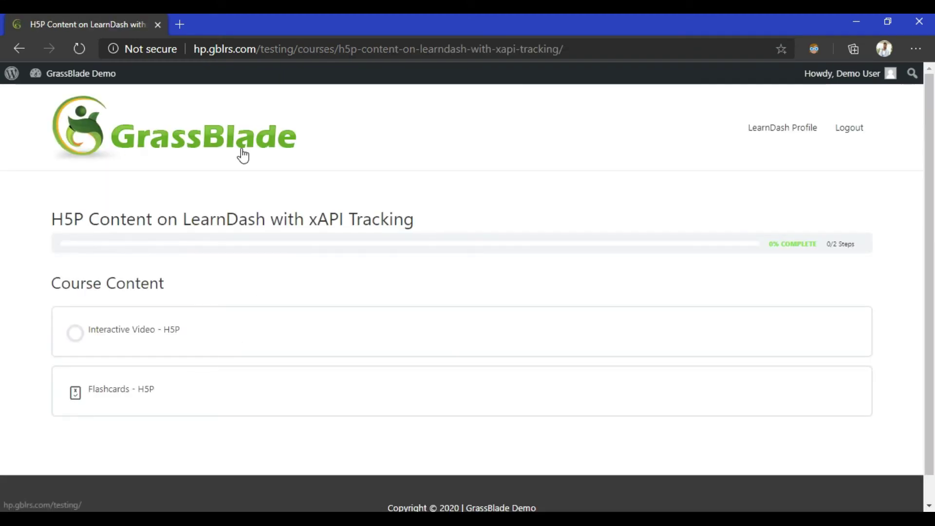
scroll(317, 239, "down", 1)
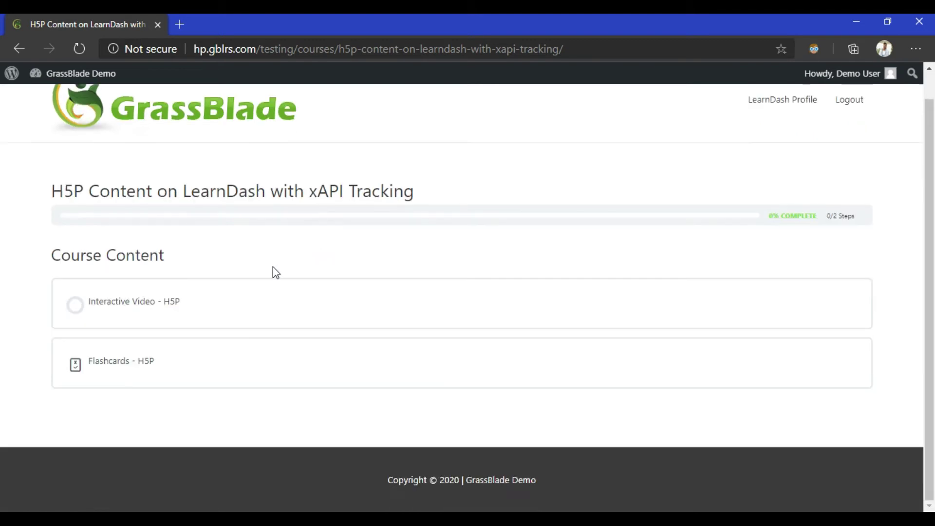
left_click(158, 310)
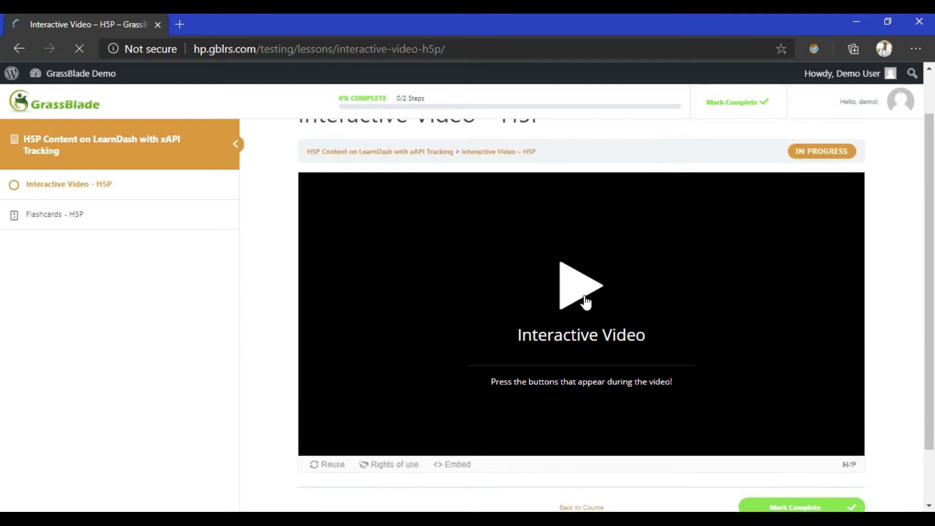
Play the video, rewind to the strawberry scene, answer Strawberry, and continue.
left_click(583, 300)
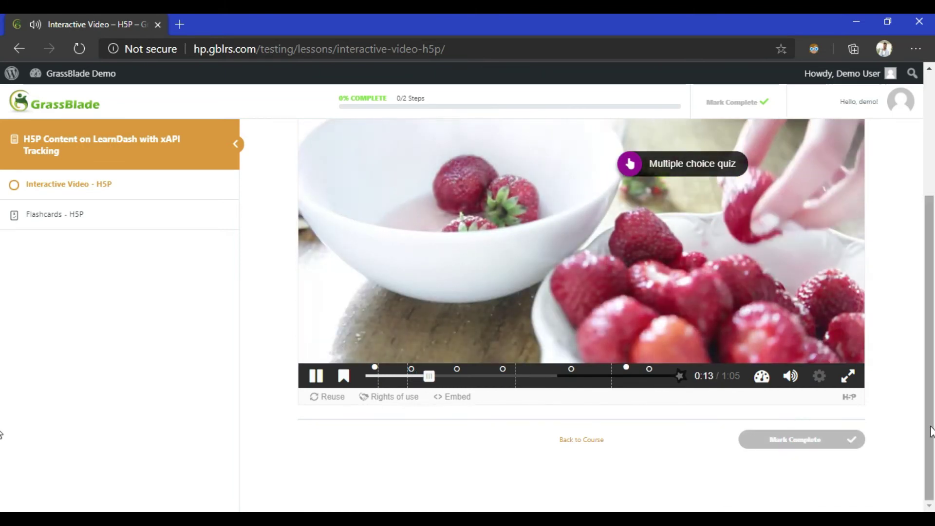
scroll(468, 292, "up", 1)
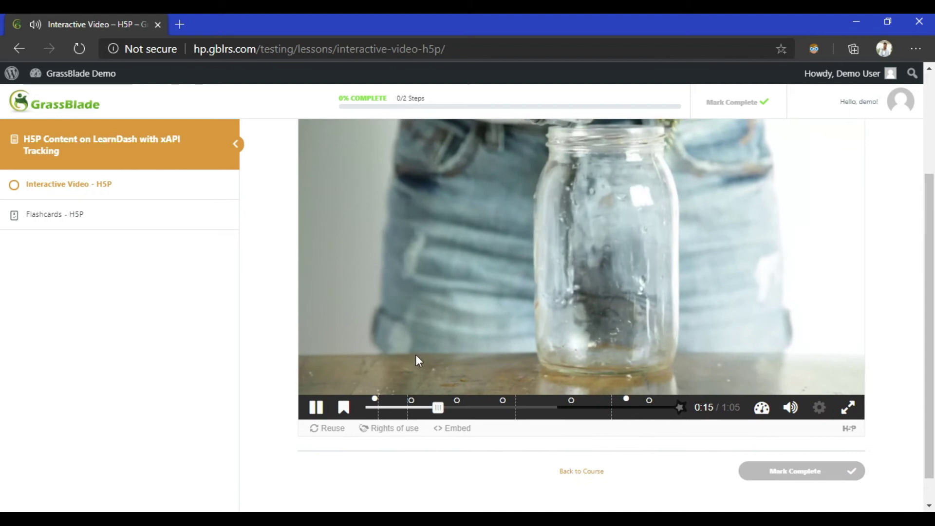
scroll(451, 355, "up", 2)
scroll(441, 330, "down", 2)
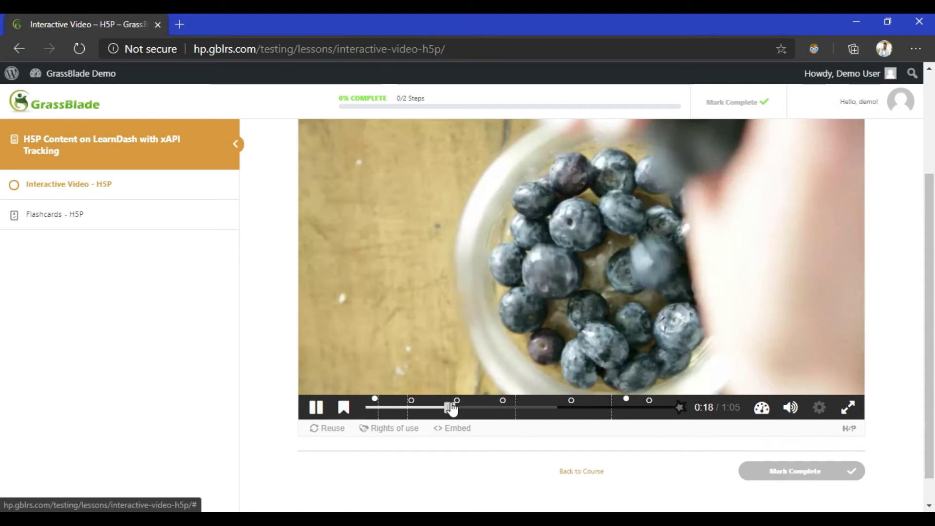
left_click(456, 401)
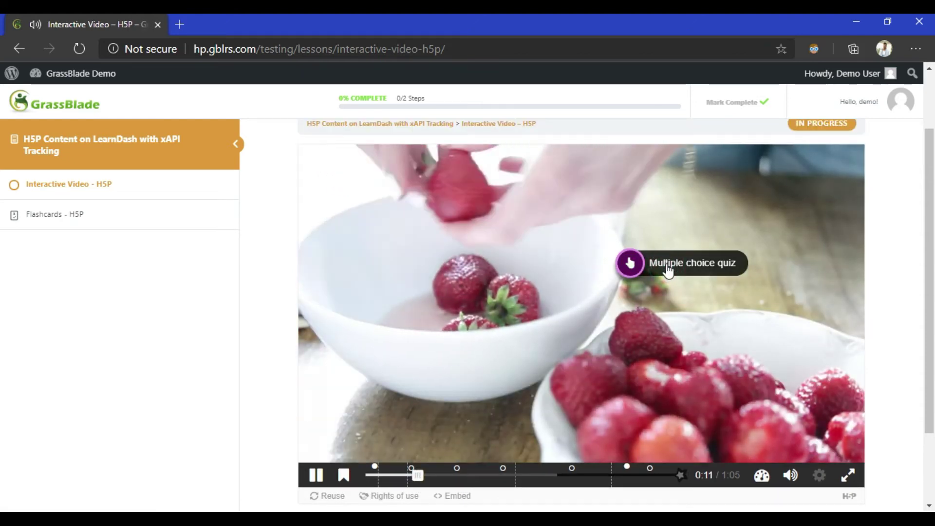
left_click(666, 266)
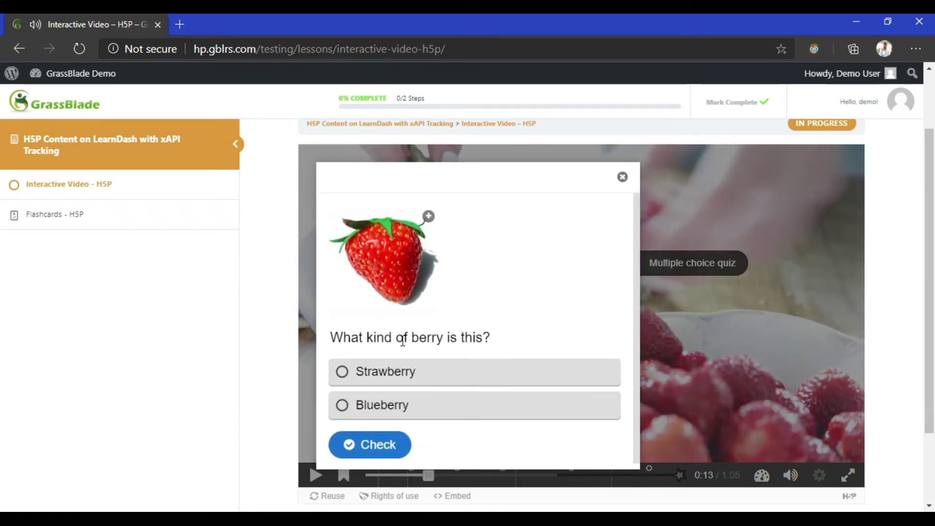
left_click(385, 371)
left_click(370, 445)
left_click(571, 438)
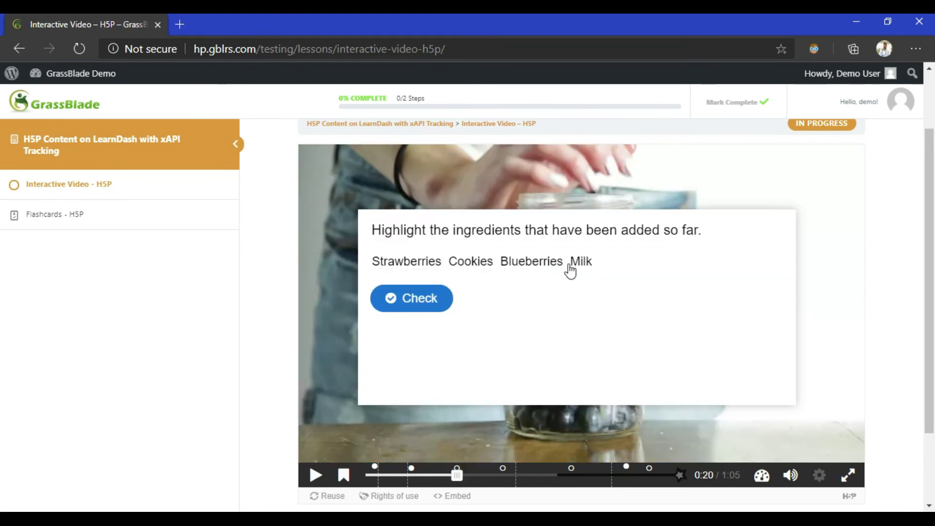
Highlight Strawberries and Blueberries as added ingredients and check the answer.
left_click(406, 261)
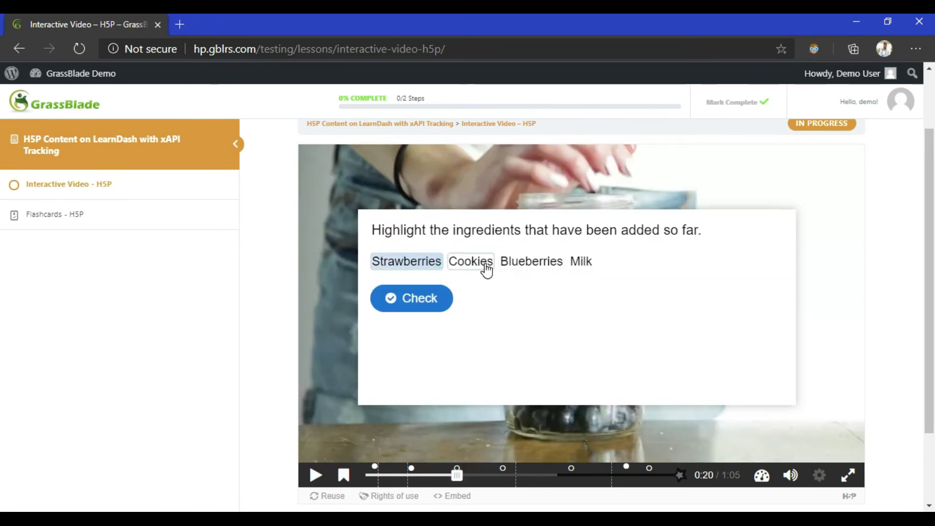
left_click(531, 261)
left_click(411, 298)
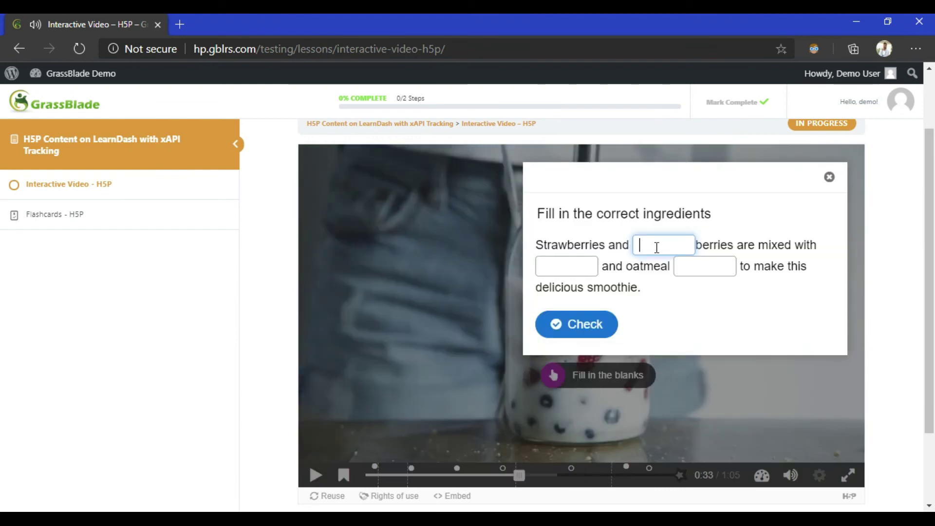
type("blue")
Fill in the three blanks, retry to fix a misspelling, check, and continue.
left_click(569, 263)
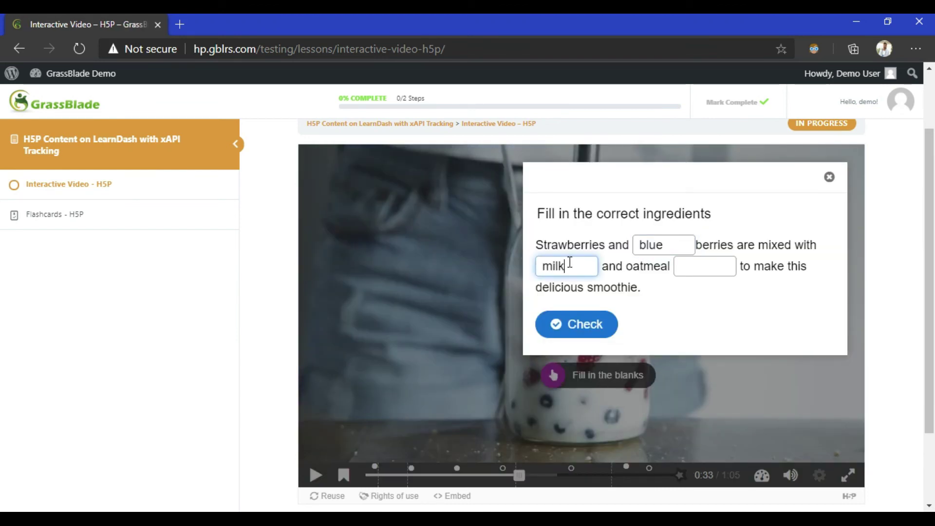
left_click(703, 267)
type("biscuits")
key("Return")
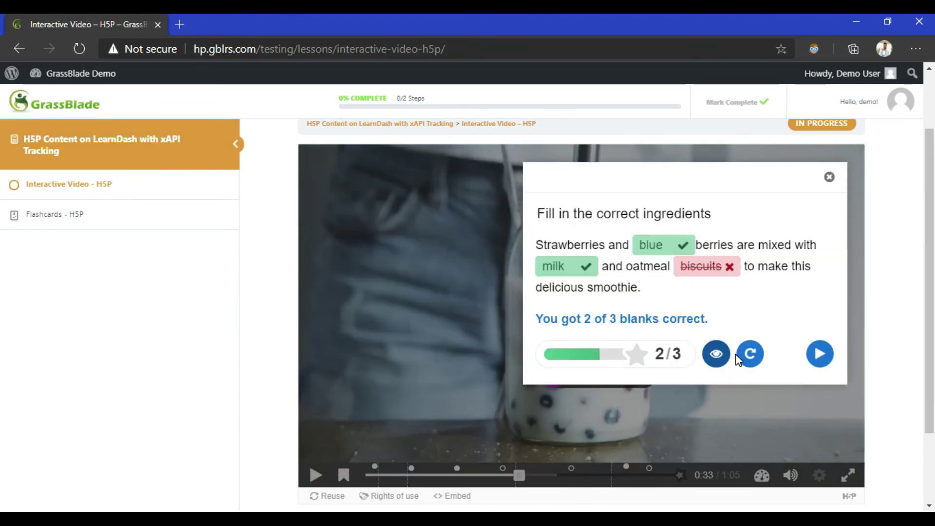
left_click(749, 353)
key("BackSpace")
key("BackSpace")
type("e")
key("Tab")
type("milk")
key("Tab")
type("ies")
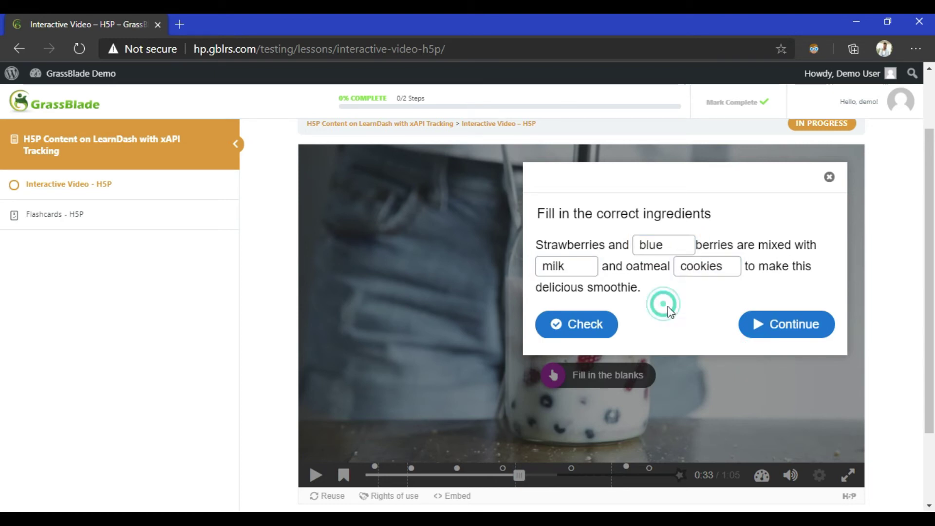
left_click(575, 324)
left_click(786, 352)
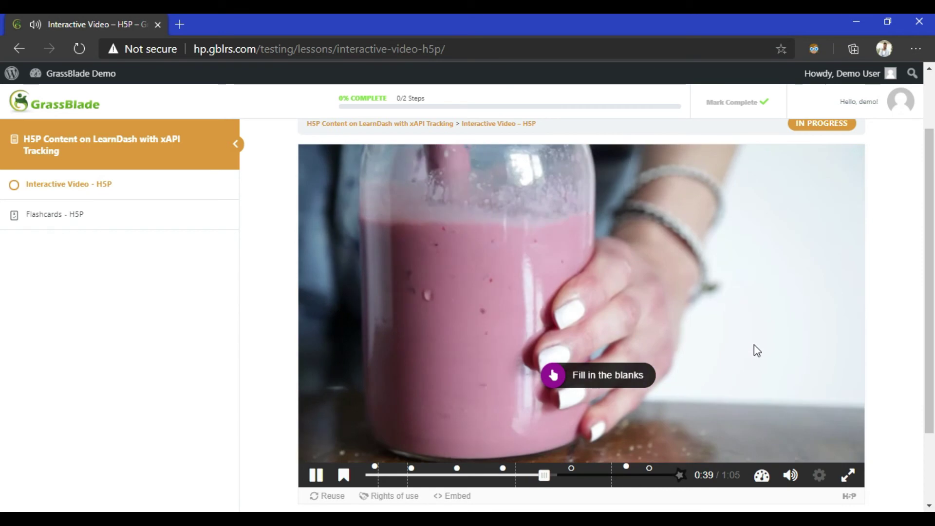
scroll(754, 361, "down", 2)
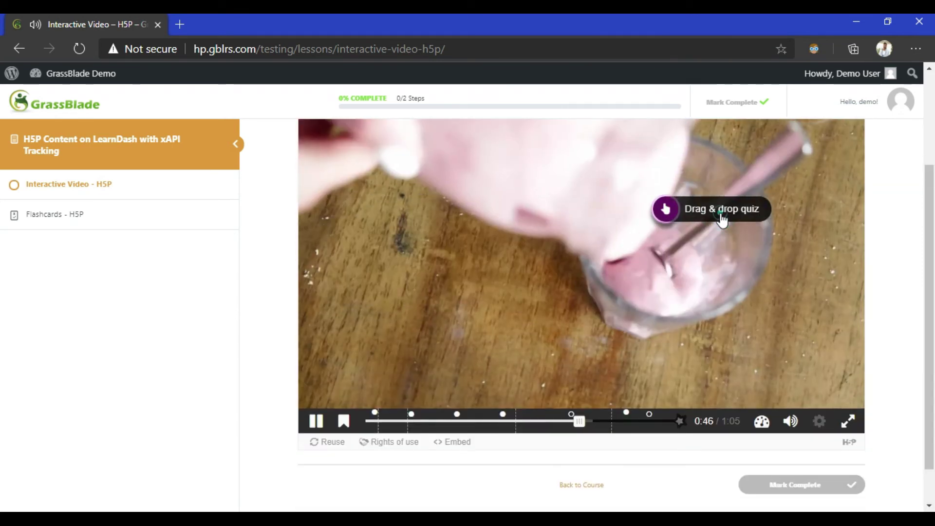
Drag two berries onto the smoothie picture, show the score, retry, and continue.
left_click(722, 212)
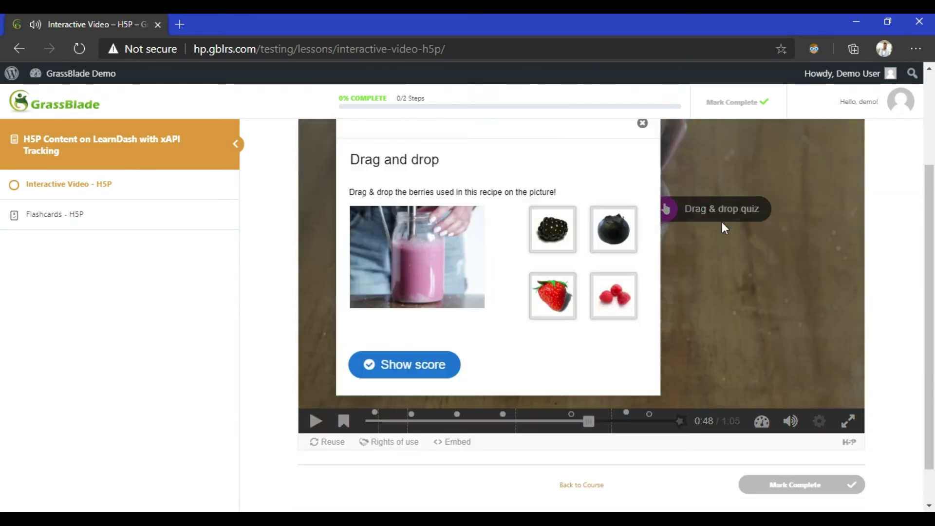
left_click_drag(552, 229, 449, 239)
left_click_drag(553, 296, 438, 267)
left_click(404, 364)
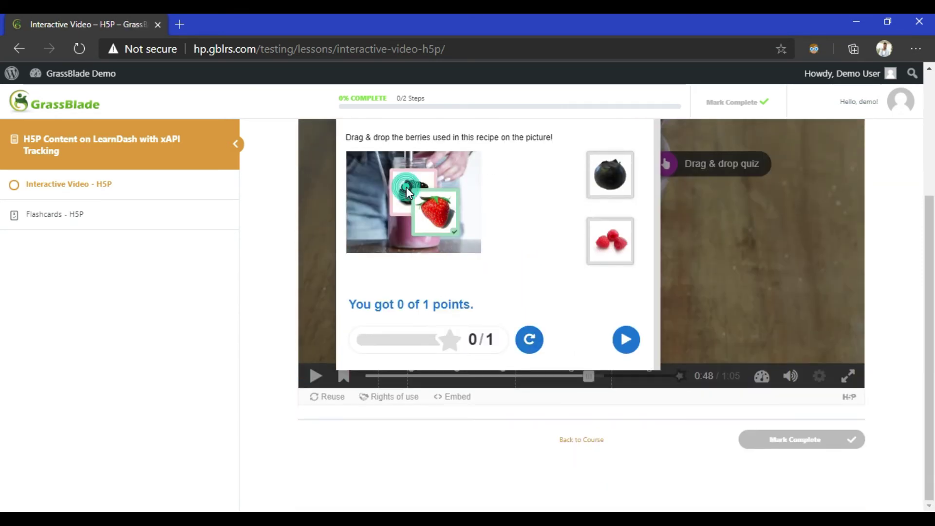
left_click(528, 338)
left_click(599, 320)
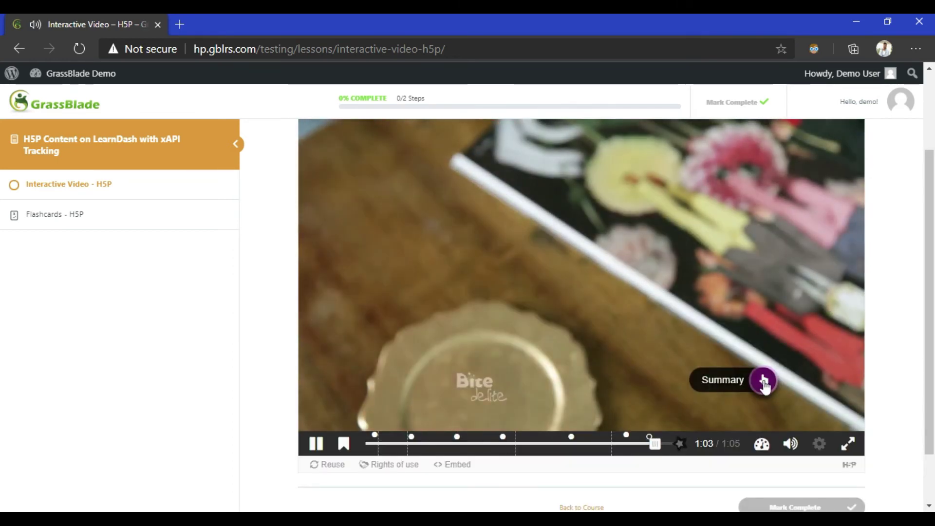
Answer the summary question with statements about berries, cookies, milk order and decorations.
left_click(763, 382)
left_click(577, 306)
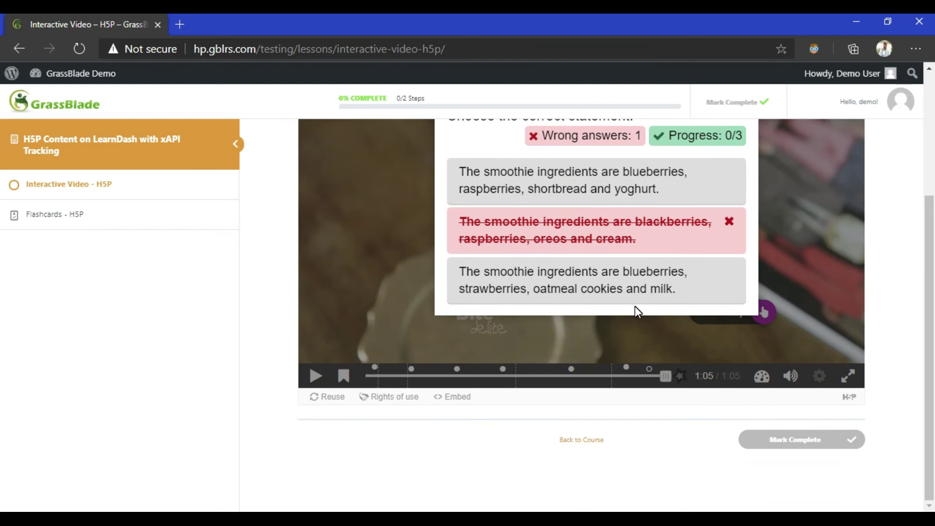
scroll(585, 329, "up", 2)
left_click(578, 316)
left_click(577, 414)
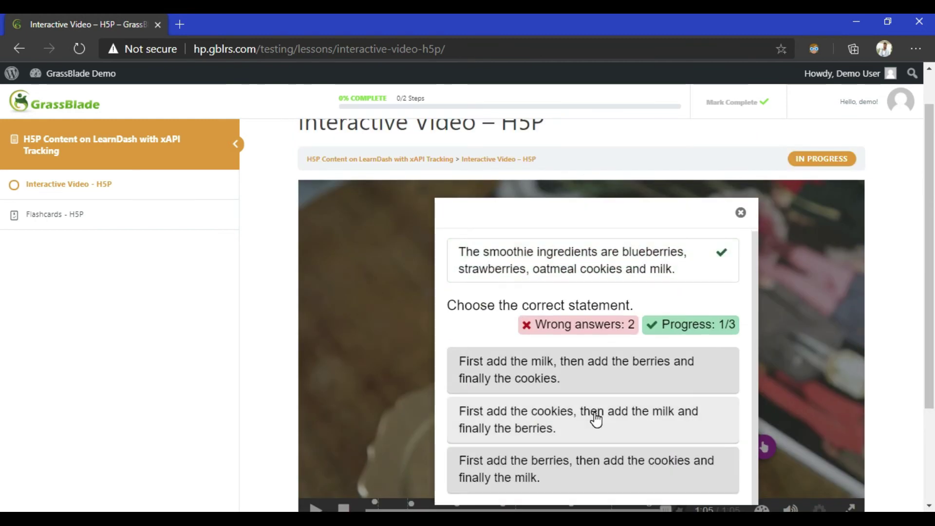
left_click(544, 466)
left_click(541, 325)
left_click(540, 350)
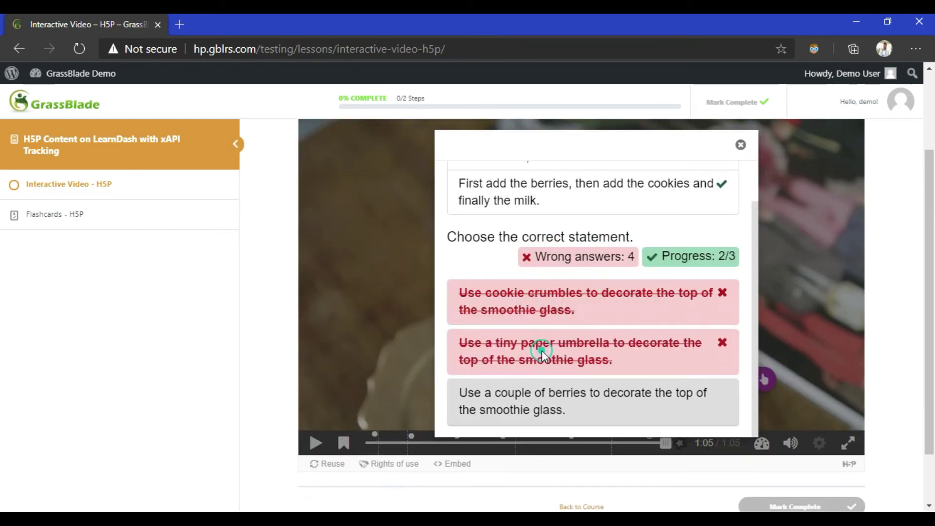
left_click(570, 405)
scroll(664, 321, "down", 1)
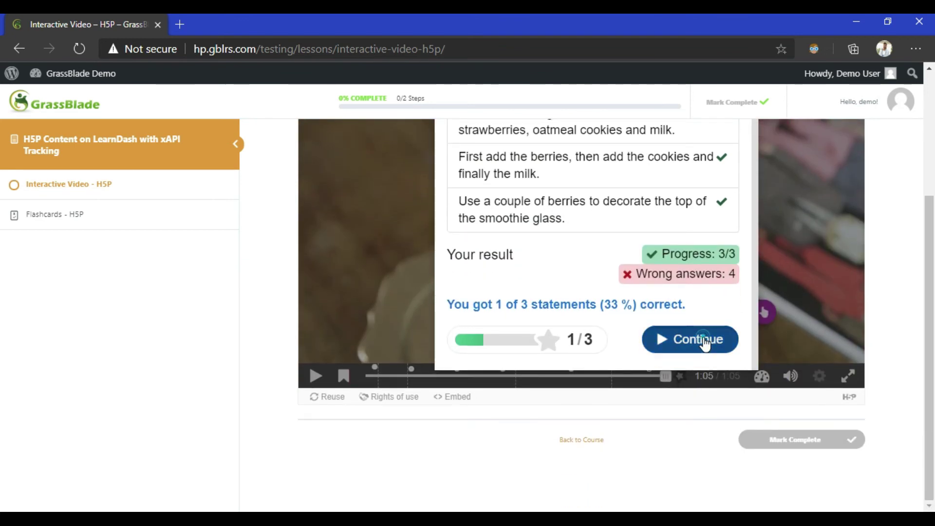
Submit the video's answers and mark the lesson complete to get a score of 7.
left_click(689, 340)
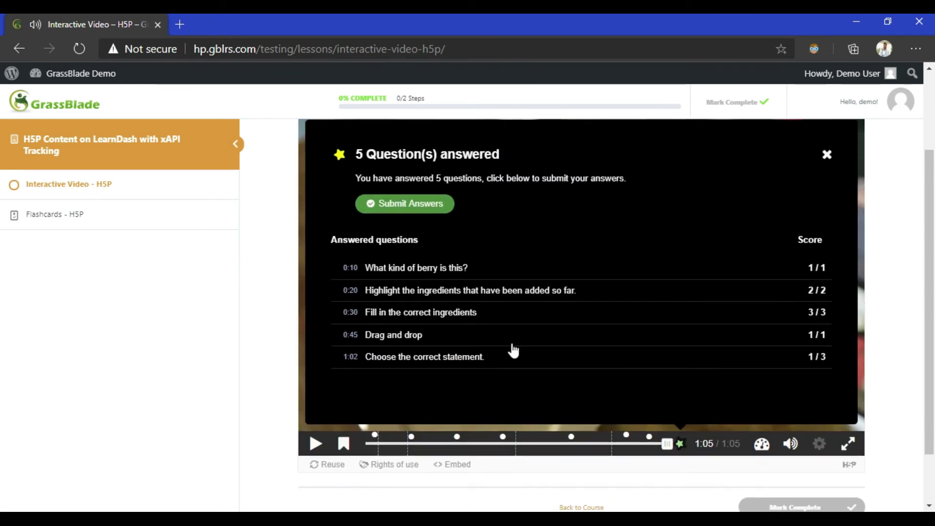
scroll(453, 292, "up", 2)
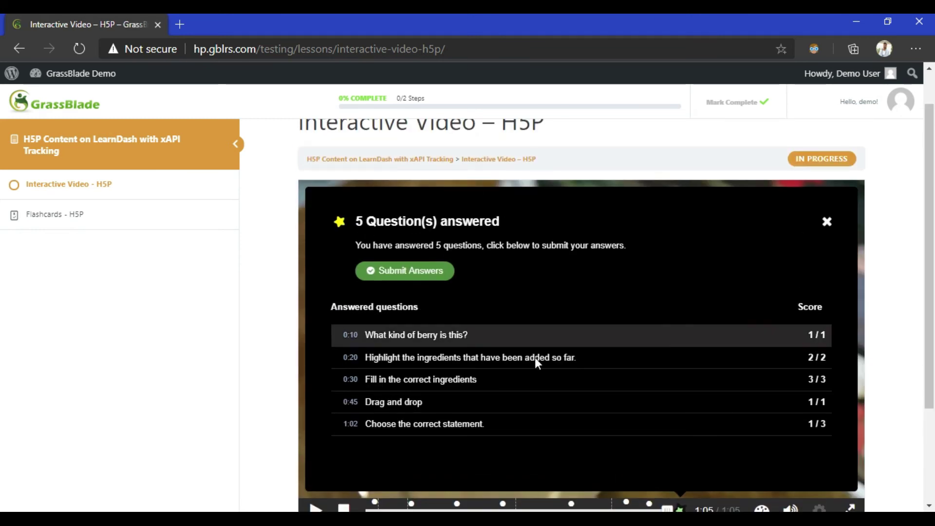
left_click(422, 273)
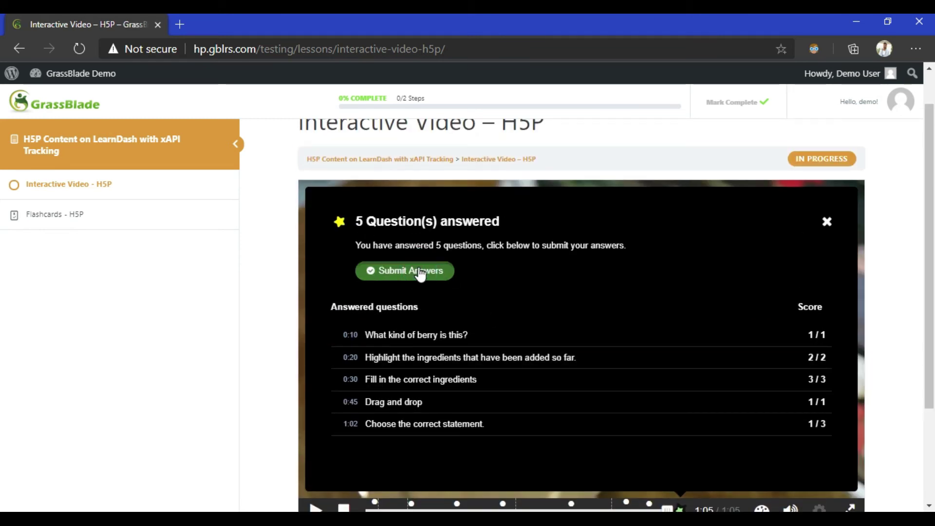
scroll(597, 325, "down", 2)
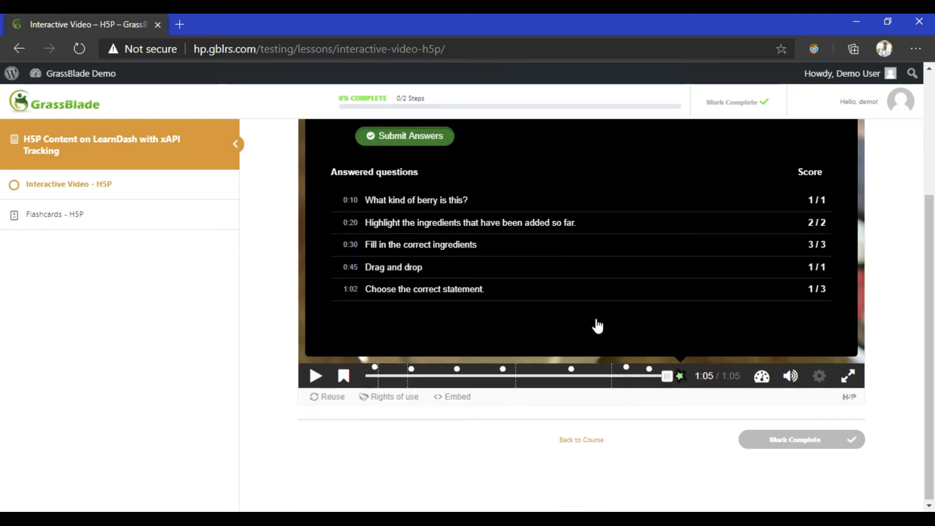
left_click(791, 442)
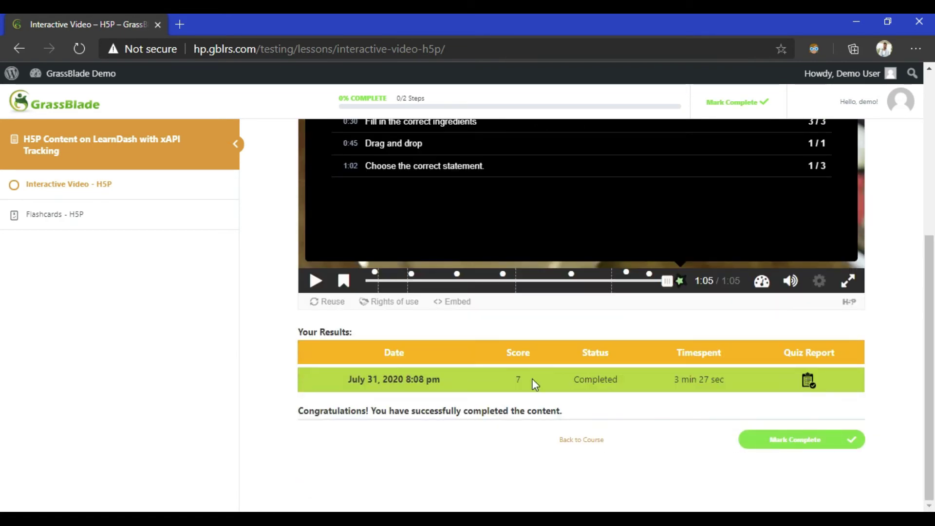
scroll(514, 379, "up", 3)
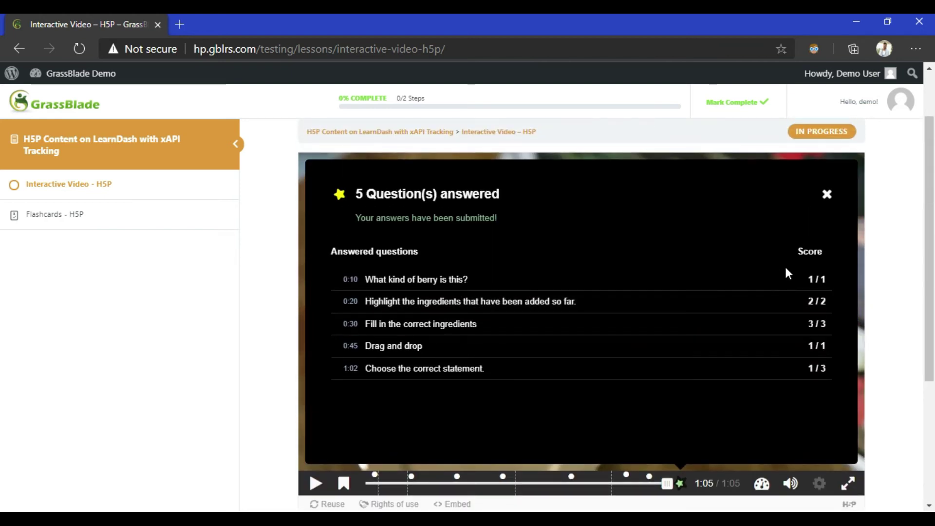
scroll(816, 373, "down", 3)
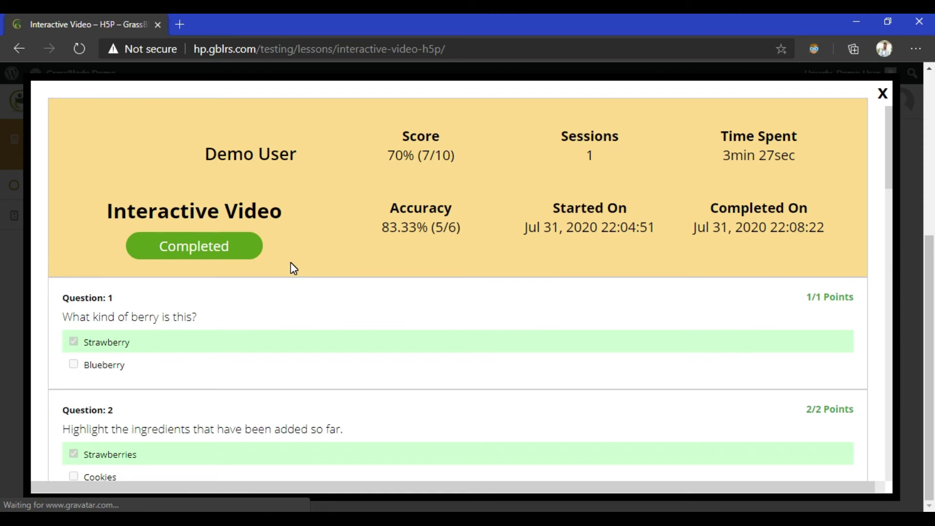
scroll(291, 263, "down", 3)
scroll(294, 262, "down", 2)
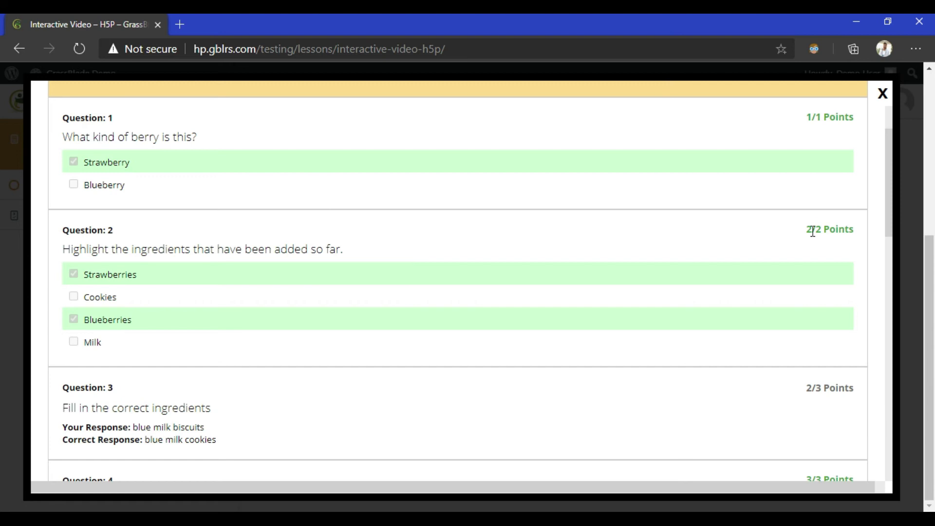
scroll(325, 313, "down", 3)
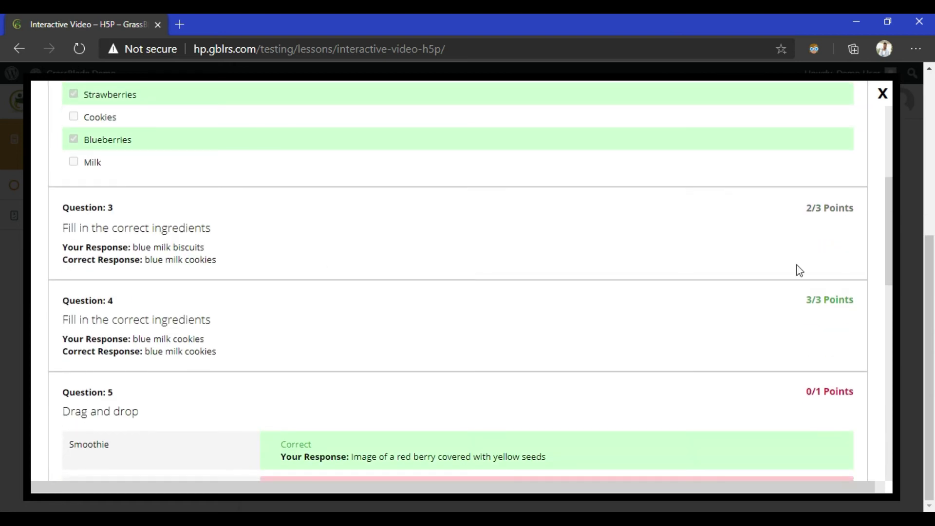
scroll(380, 277, "down", 5)
scroll(380, 277, "down", 2)
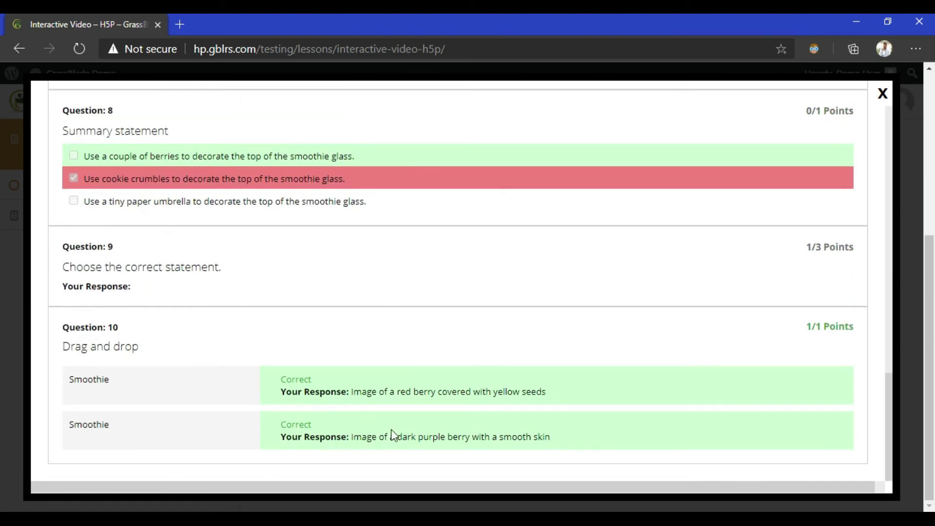
scroll(467, 357, "up", 3)
scroll(365, 351, "up", 1)
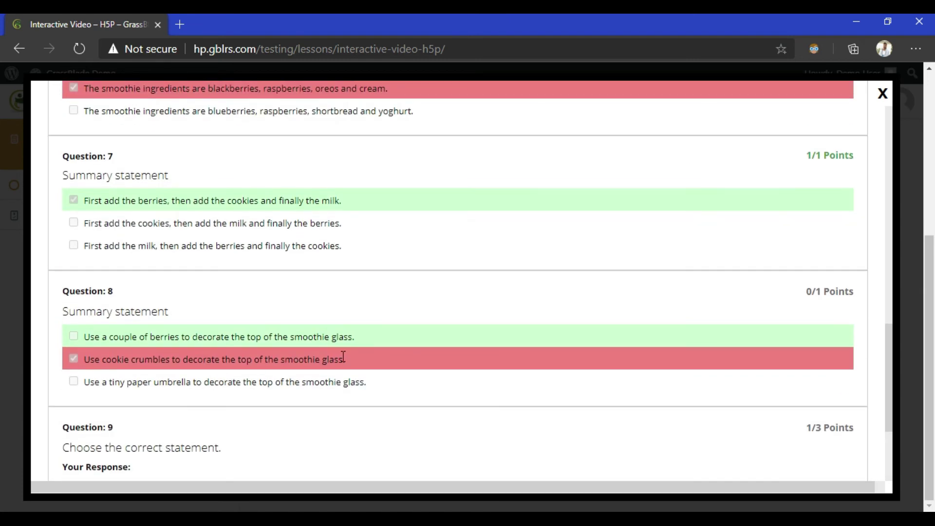
scroll(345, 356, "up", 2)
scroll(325, 349, "down", 5)
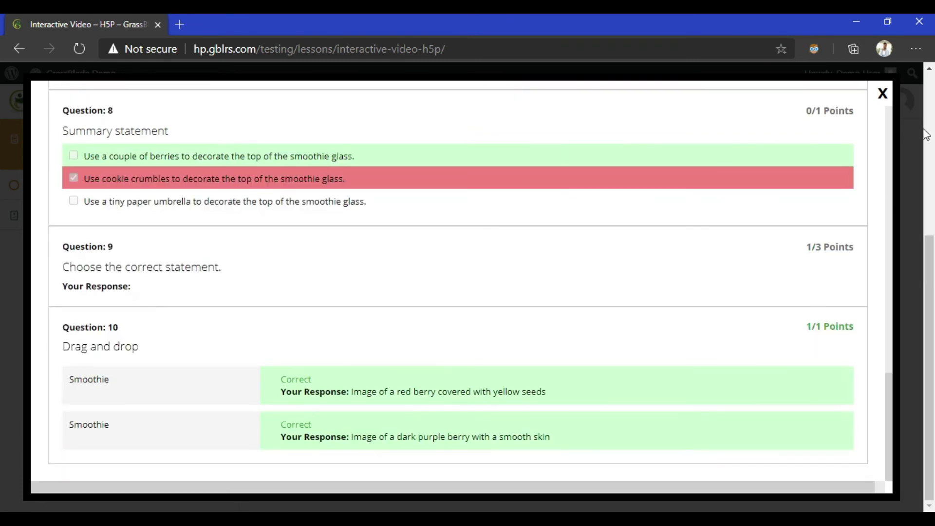
left_click(882, 93)
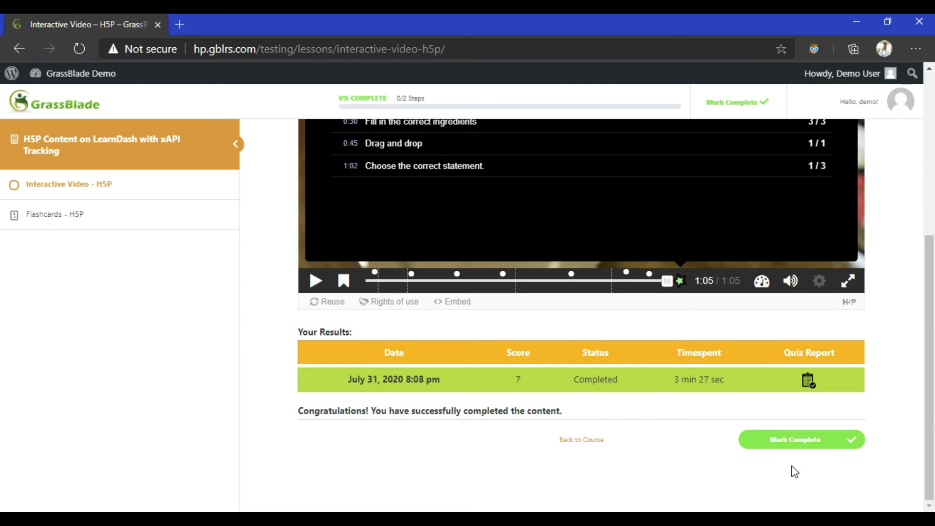
Mark the video lesson complete, open Flashcards, and answer the lime, cherry and strawberry cards.
left_click(787, 444)
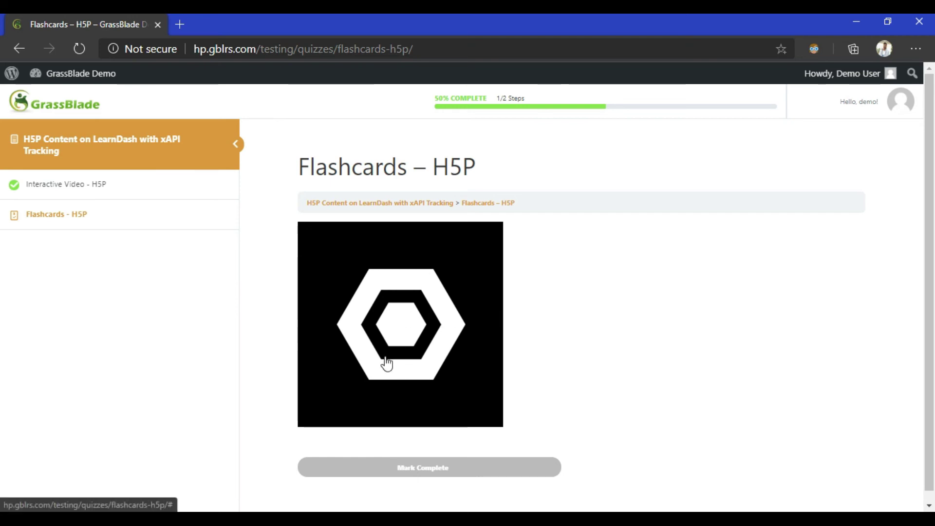
left_click(422, 311)
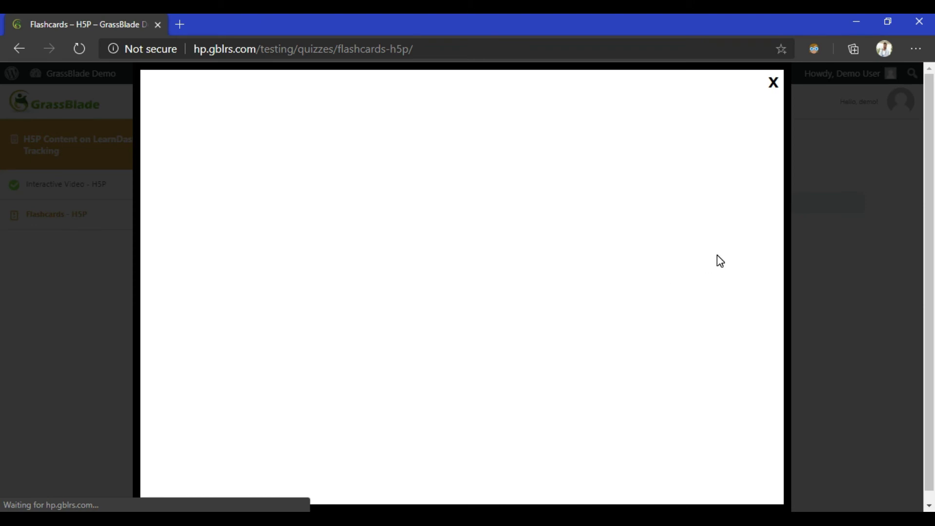
scroll(720, 261, "down", 3)
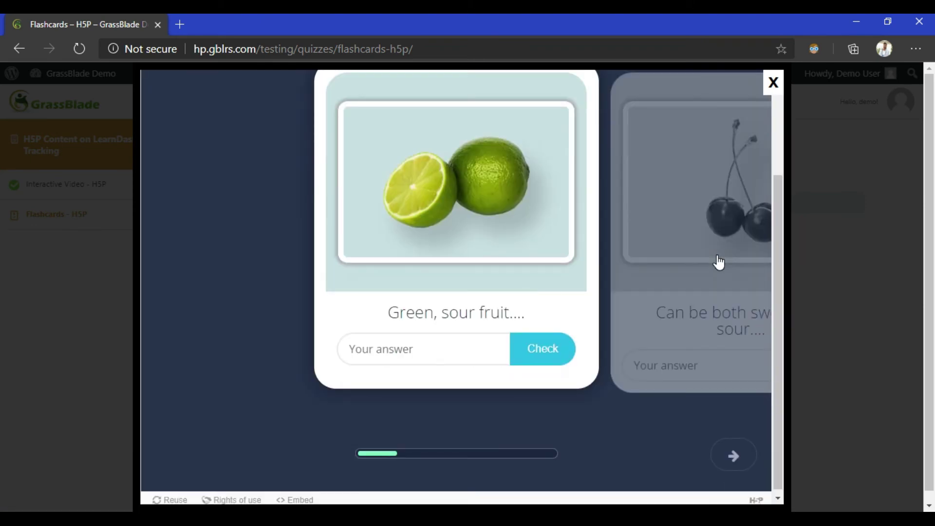
scroll(719, 261, "up", 3)
left_click(425, 405)
type("lime")
key("Return")
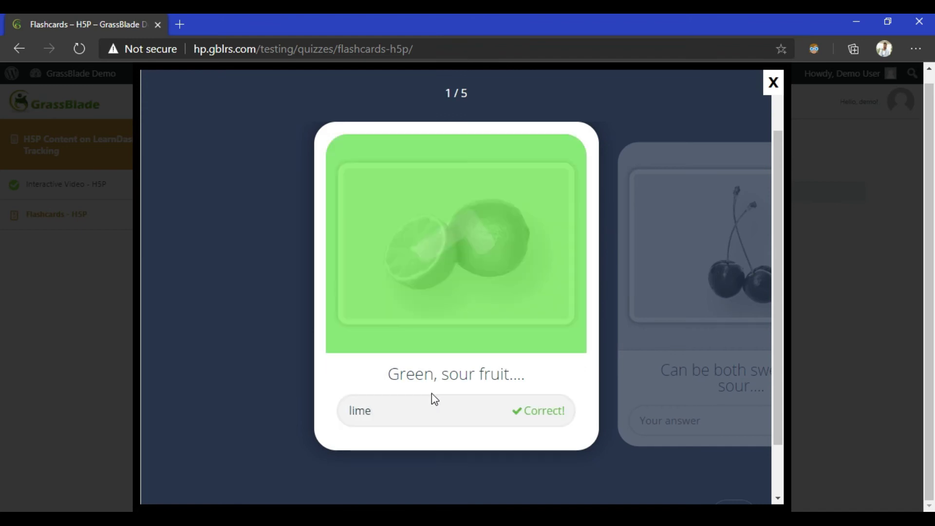
left_click(427, 416)
type("cherry")
key("Return")
type("strawbw")
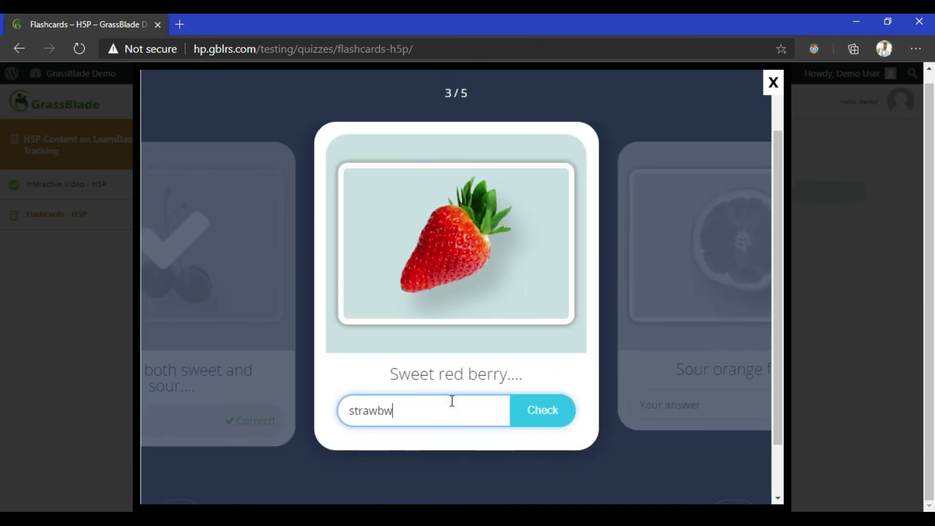
type("erry")
key("Return")
Answer the orange and apple cards, view the score-5 summary, and close the lightbox.
left_click(450, 411)
type("ora")
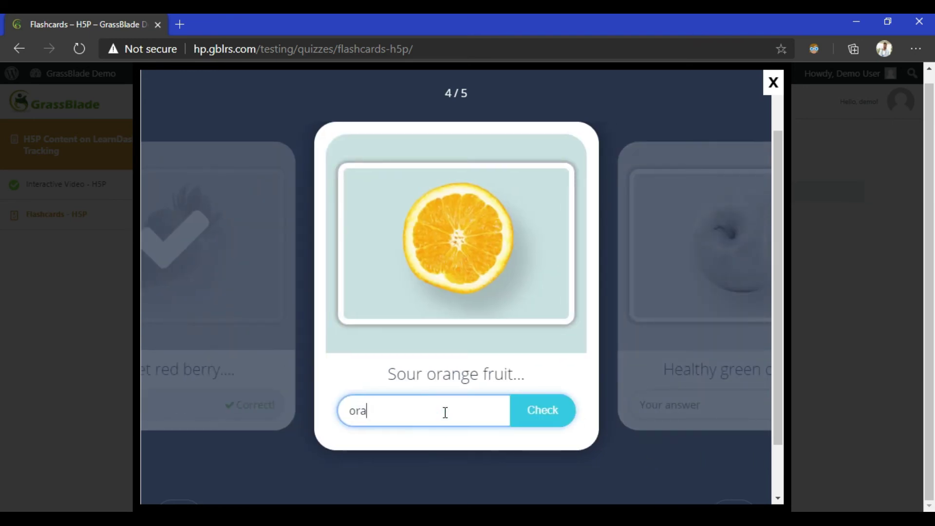
type("nge")
key("Return")
left_click(422, 347)
type("apple")
left_click(543, 347)
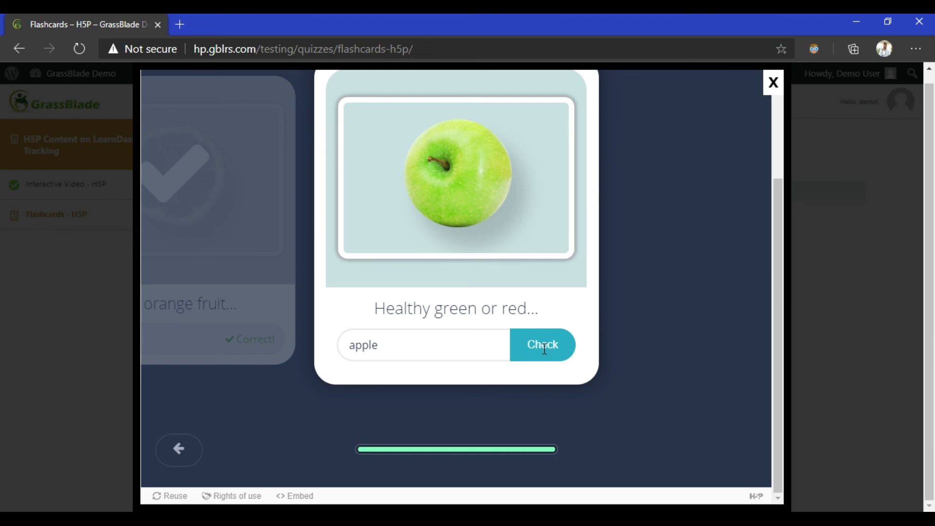
left_click(544, 350)
left_click(677, 244)
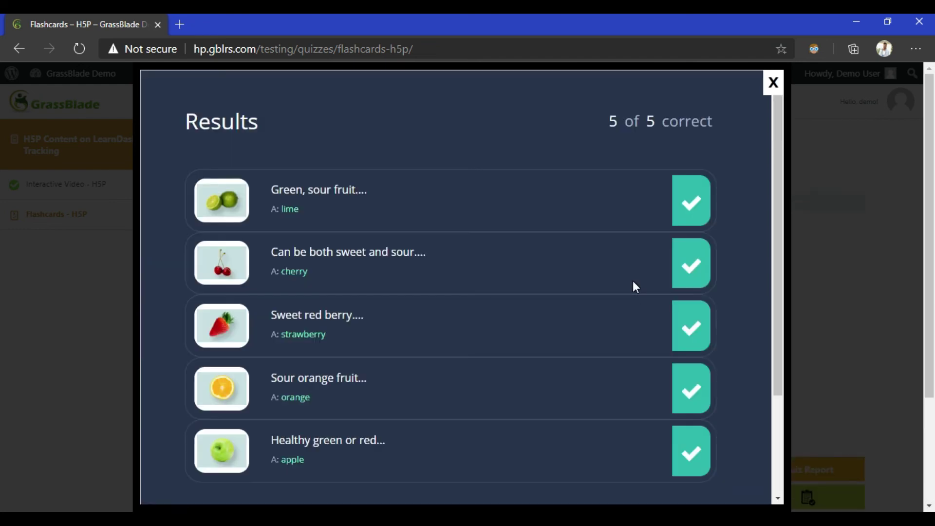
scroll(632, 281, "down", 2)
scroll(633, 281, "up", 3)
scroll(643, 268, "down", 3)
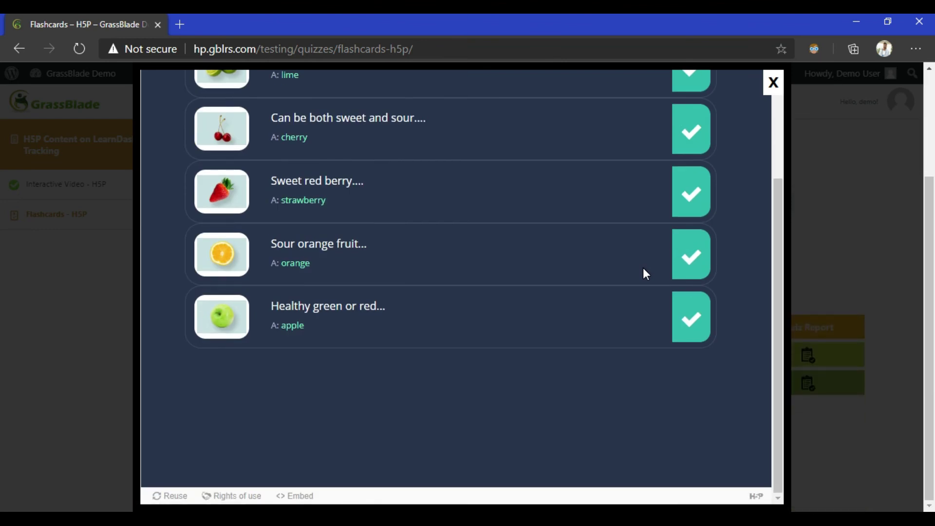
scroll(642, 268, "up", 3)
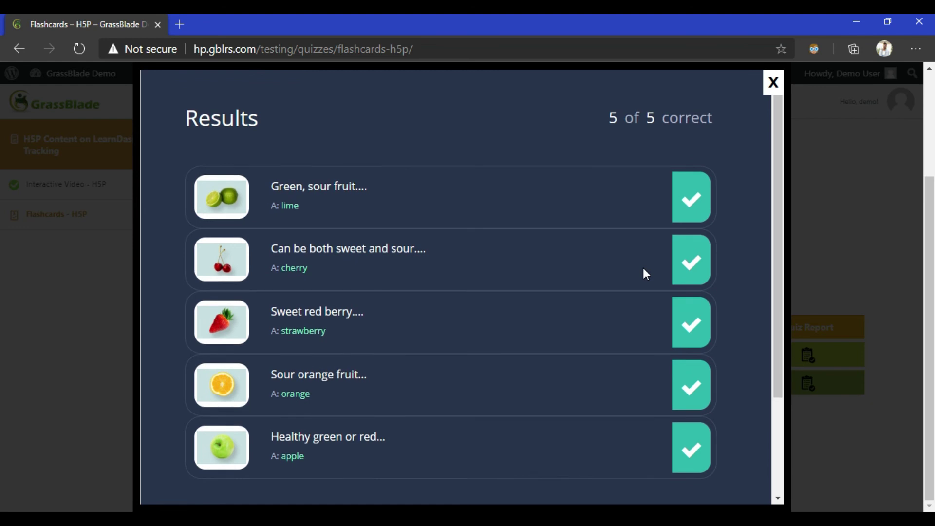
scroll(643, 267, "down", 3)
left_click(773, 82)
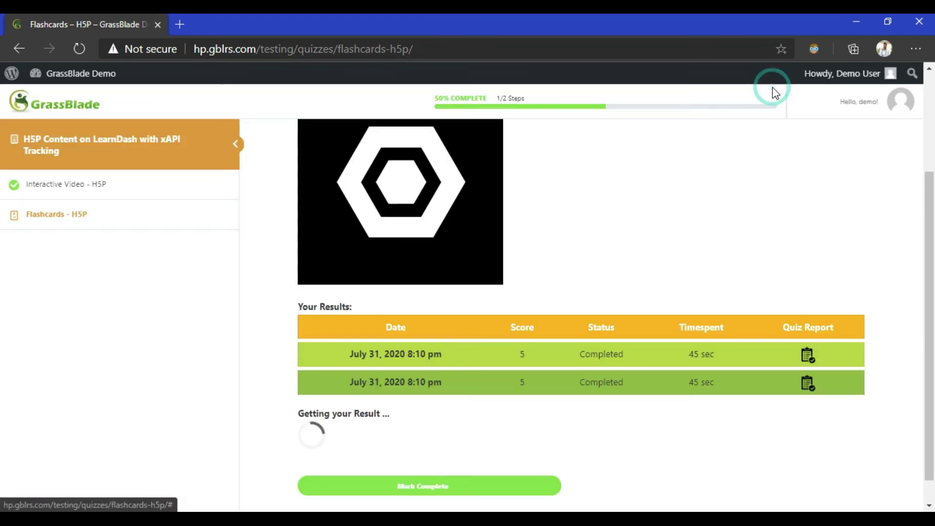
scroll(519, 303, "up", 3)
scroll(519, 304, "down", 3)
Mark Flashcards complete and expand the course in the LearnDash profile: 2/2 steps, Flashcards 100%.
left_click(416, 457)
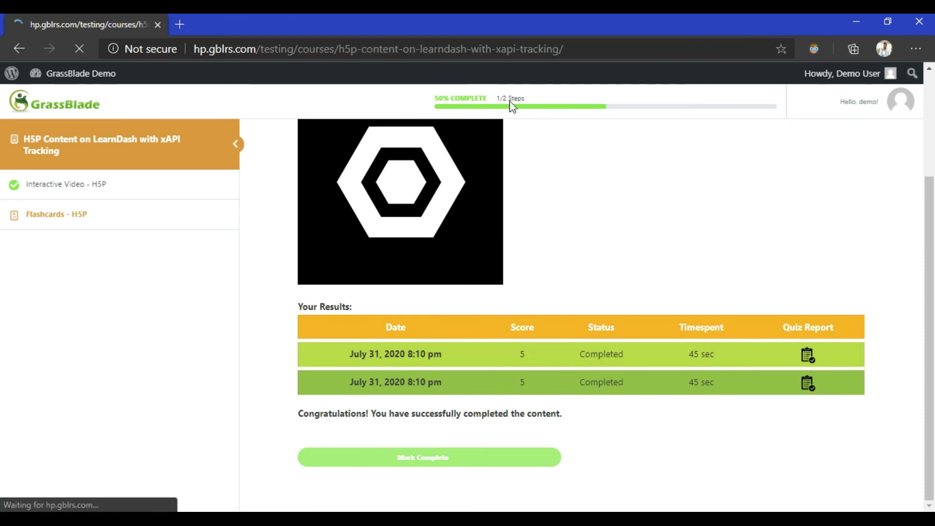
left_click(788, 127)
scroll(723, 189, "down", 3)
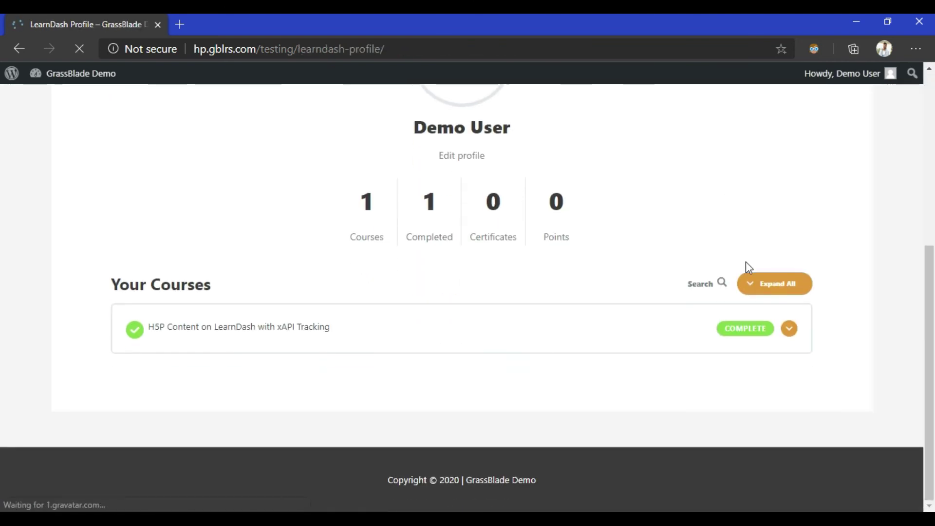
left_click(789, 328)
scroll(788, 328, "down", 3)
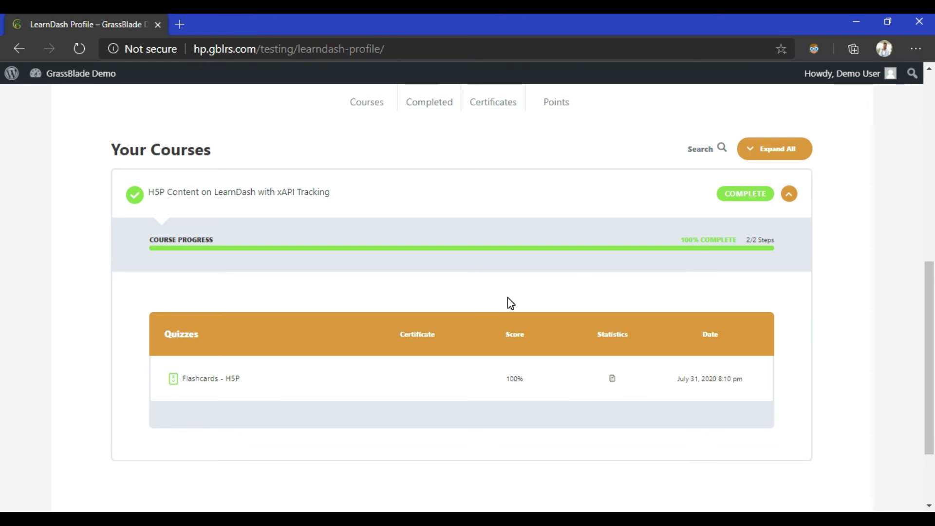
scroll(511, 292, "up", 5)
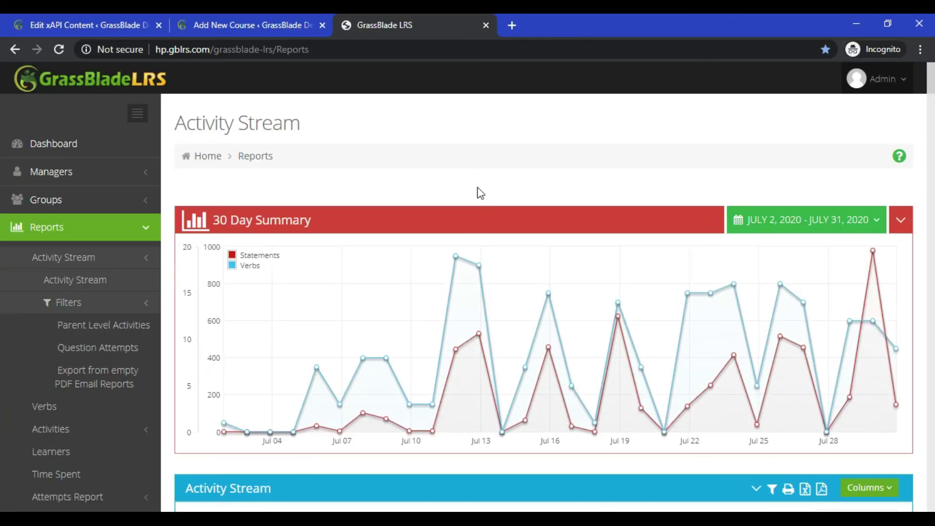
scroll(483, 205, "down", 4)
scroll(486, 212, "down", 3)
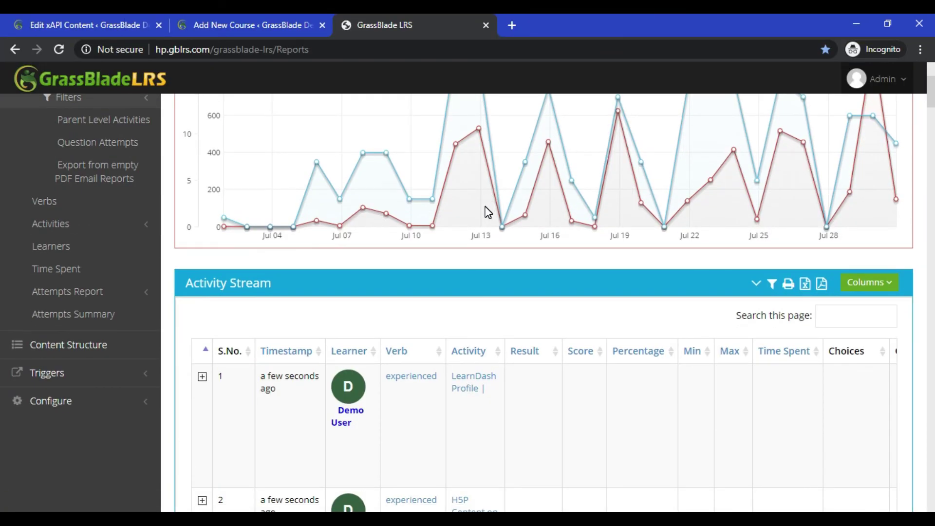
scroll(489, 219, "down", 3)
scroll(492, 234, "down", 3)
scroll(493, 247, "down", 2)
scroll(492, 247, "up", 2)
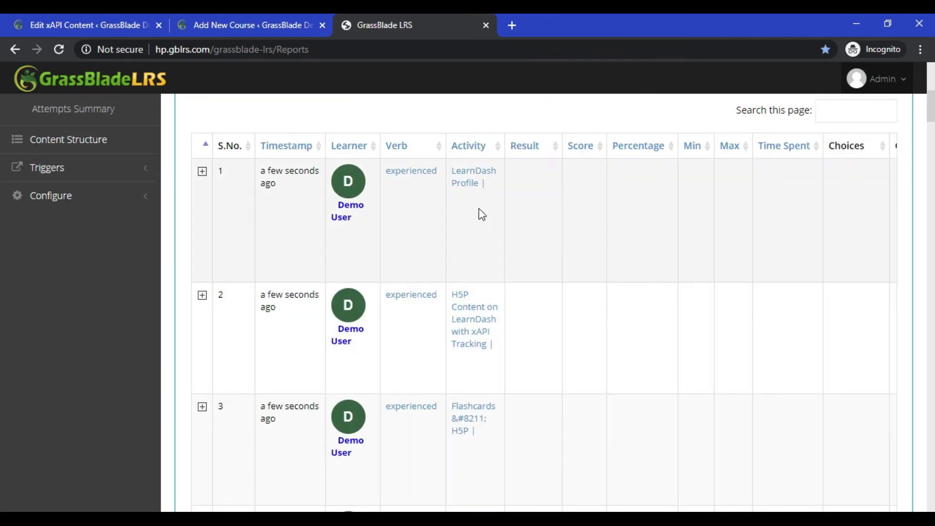
scroll(485, 278, "down", 3)
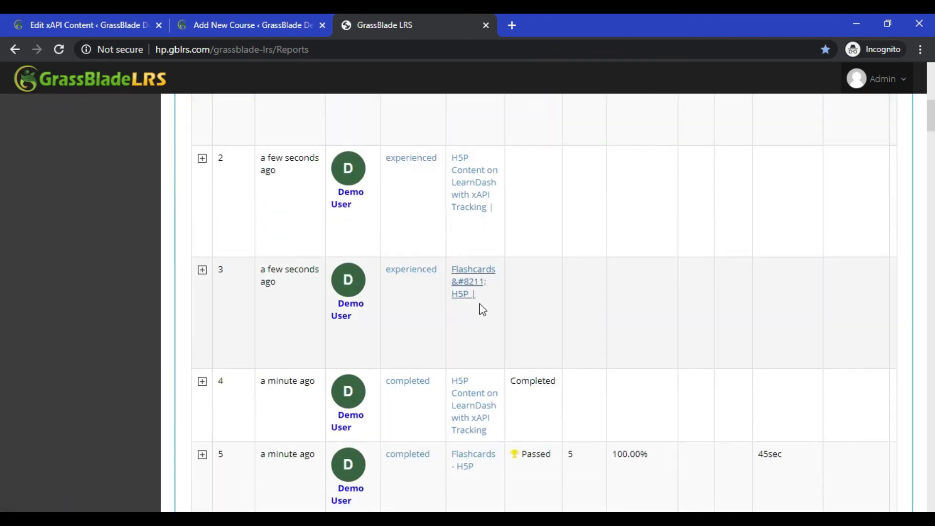
scroll(497, 322, "down", 2)
scroll(511, 306, "down", 3)
scroll(511, 307, "down", 4)
scroll(530, 290, "down", 4)
scroll(541, 292, "down", 3)
scroll(548, 293, "down", 2)
scroll(548, 293, "down", 4)
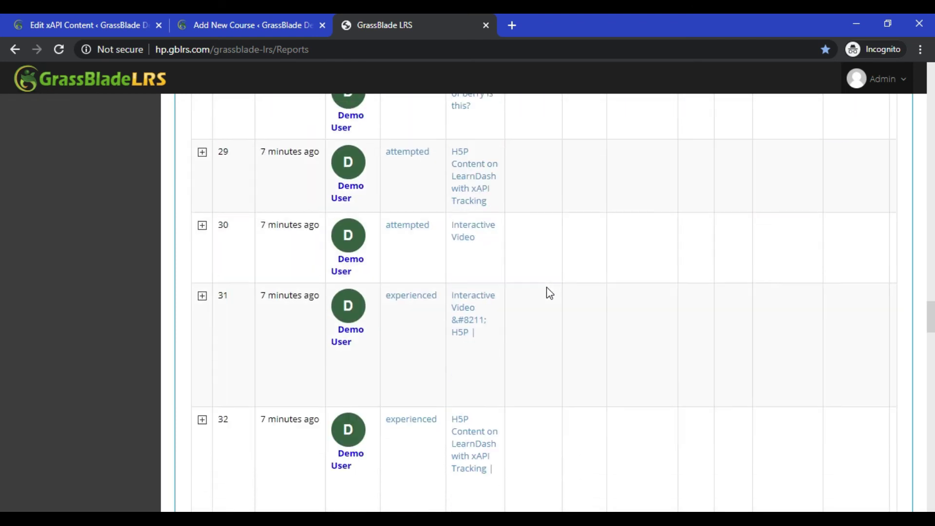